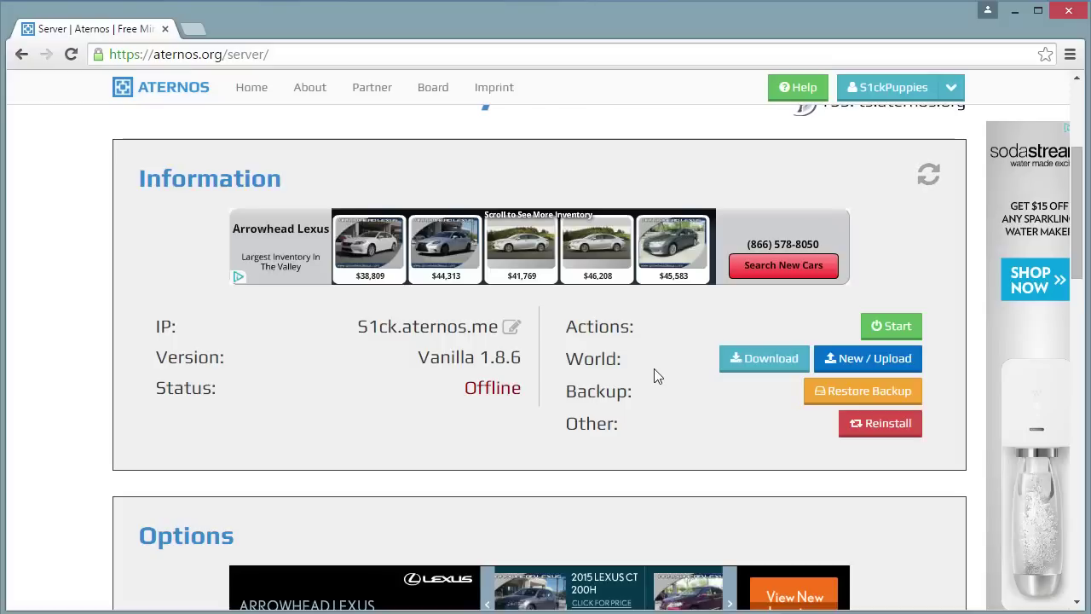
Install CraftBukkit 1.8_EXPERIMENTAL as the server software
scroll(656, 376, "down", 4)
scroll(656, 376, "up", 4)
scroll(656, 376, "down", 4)
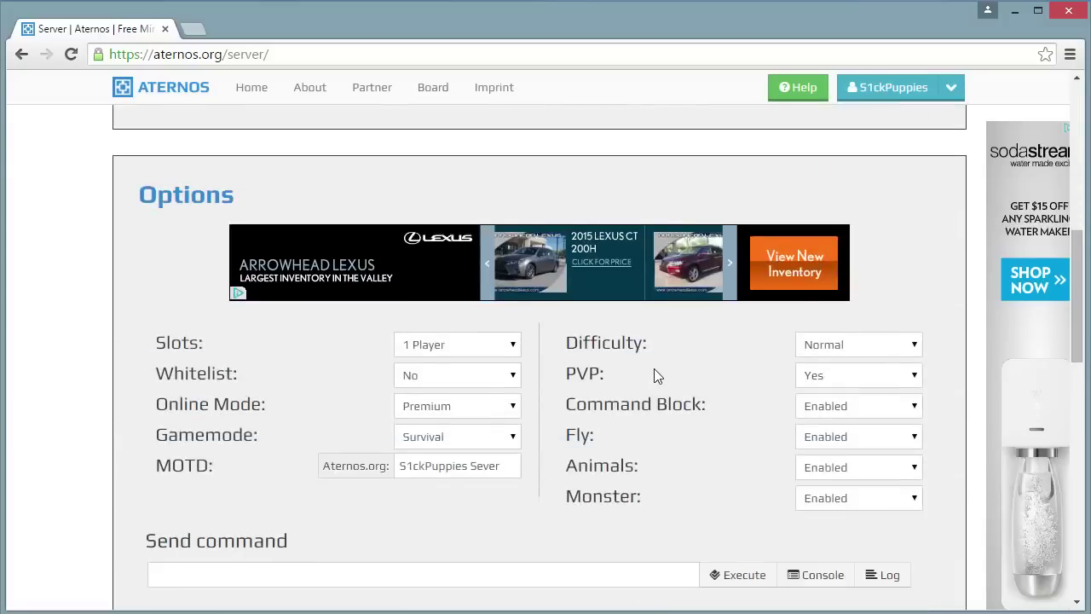
scroll(657, 376, "down", 6)
left_click(243, 231)
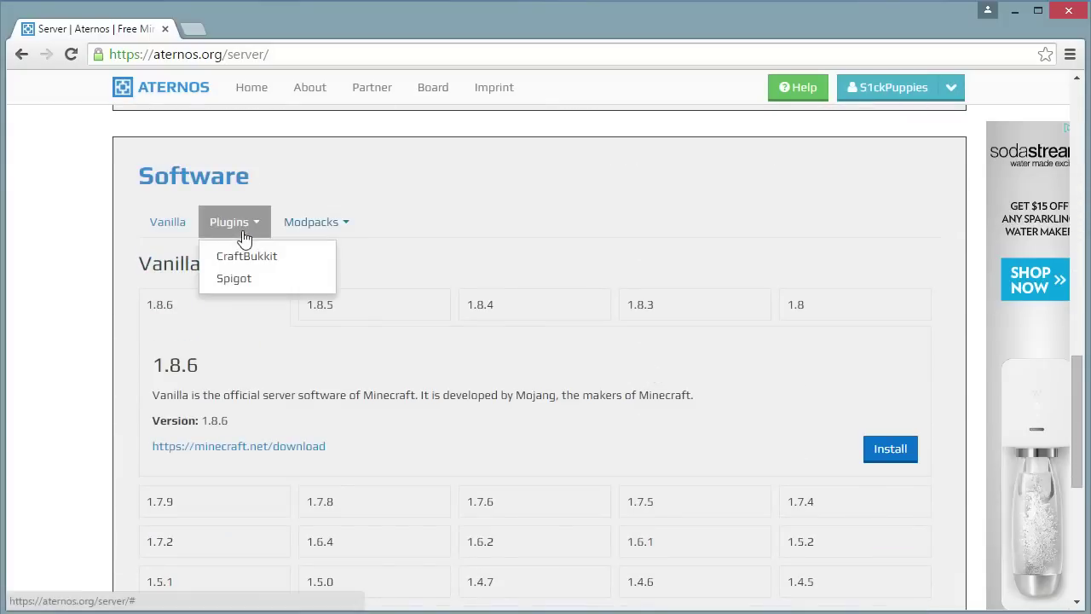
left_click(261, 261)
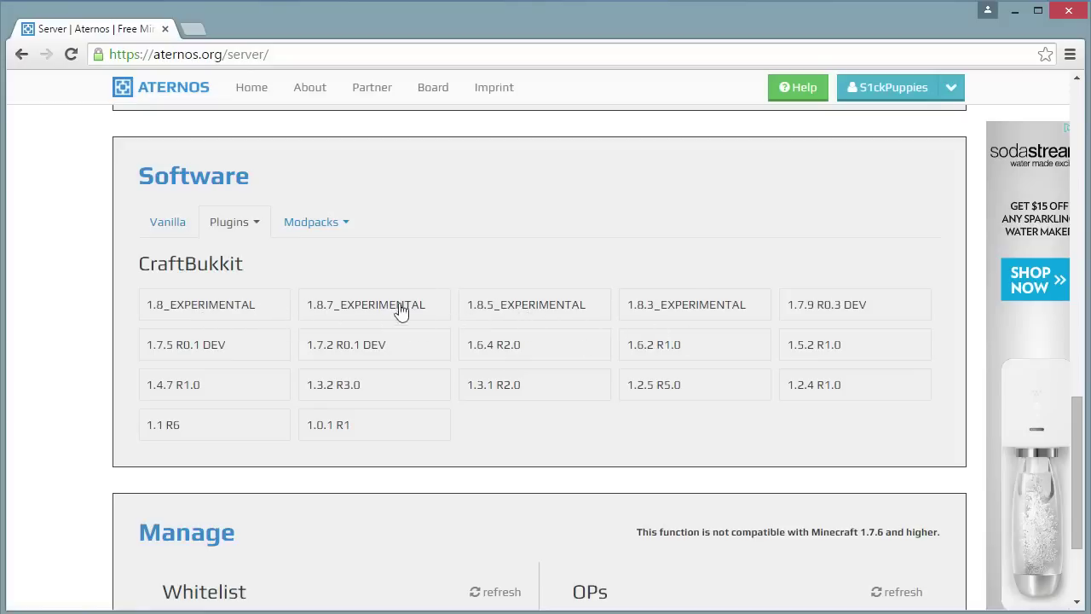
left_click(215, 309)
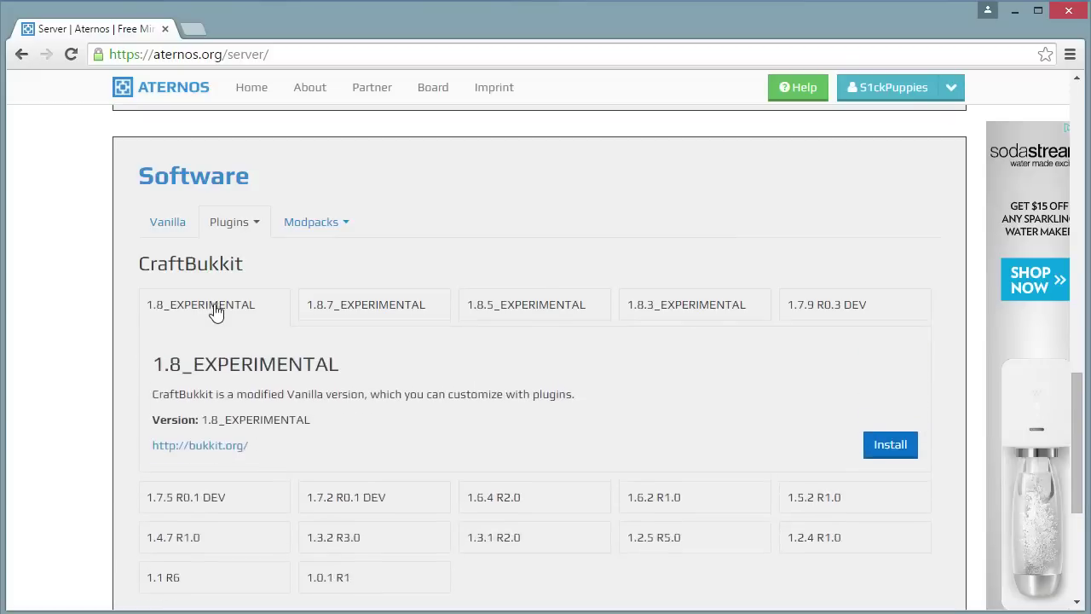
left_click(902, 462)
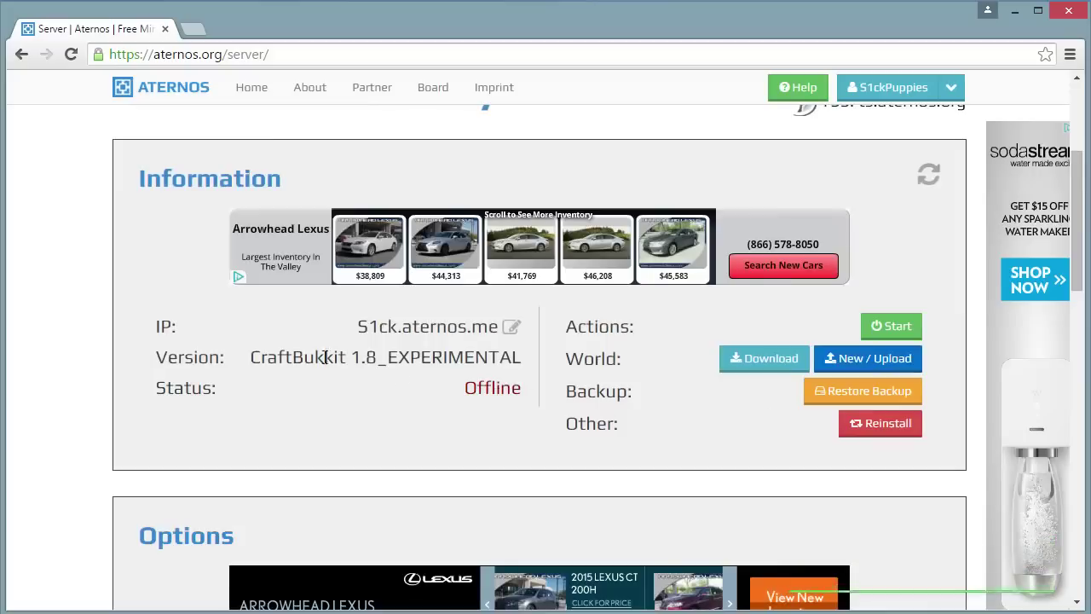
Go to the account's Files & Plugins page and open the plugin installation catalogue
left_click(954, 92)
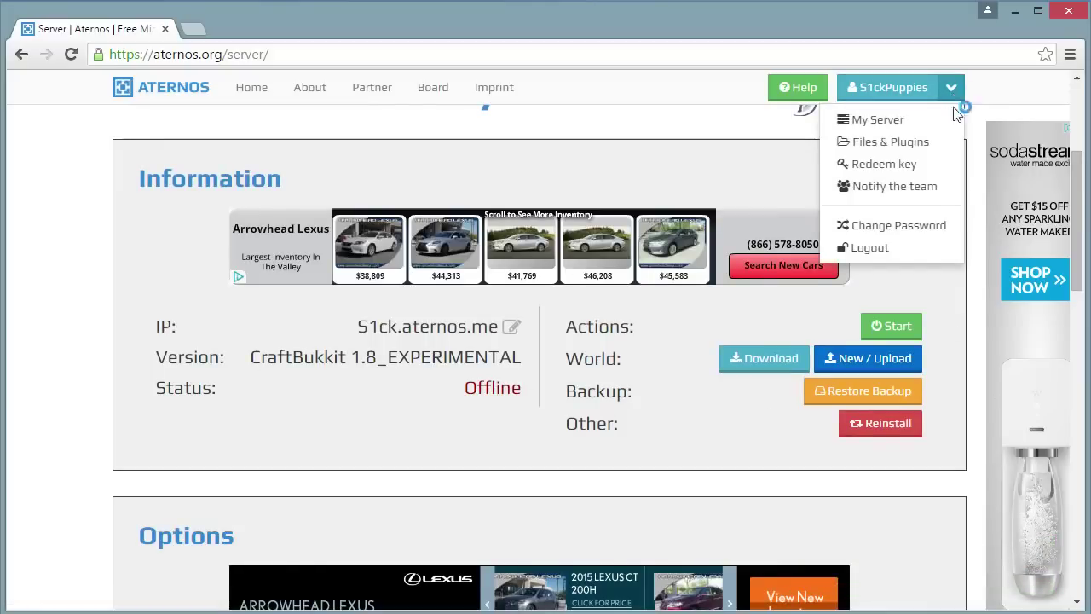
left_click(919, 145)
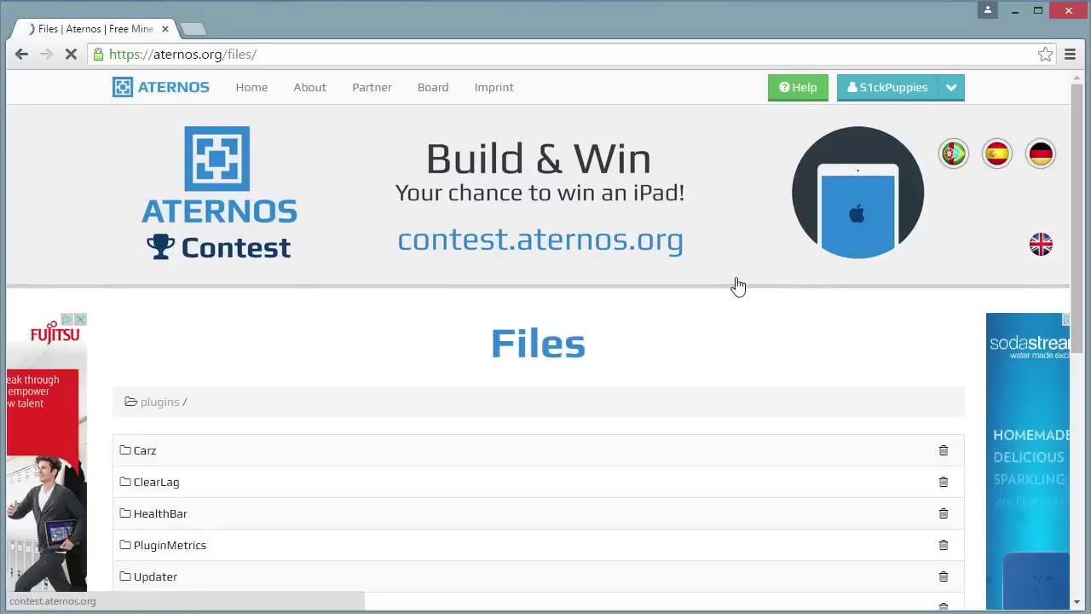
scroll(736, 285, "down", 1)
scroll(736, 285, "down", 4)
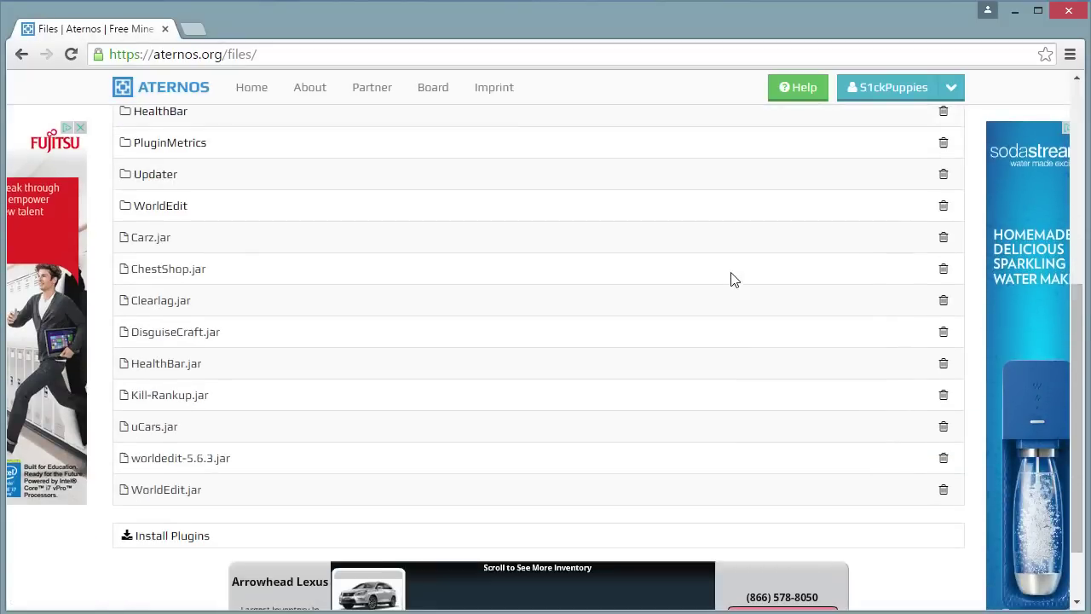
scroll(477, 409, "up", 3)
scroll(474, 412, "down", 4)
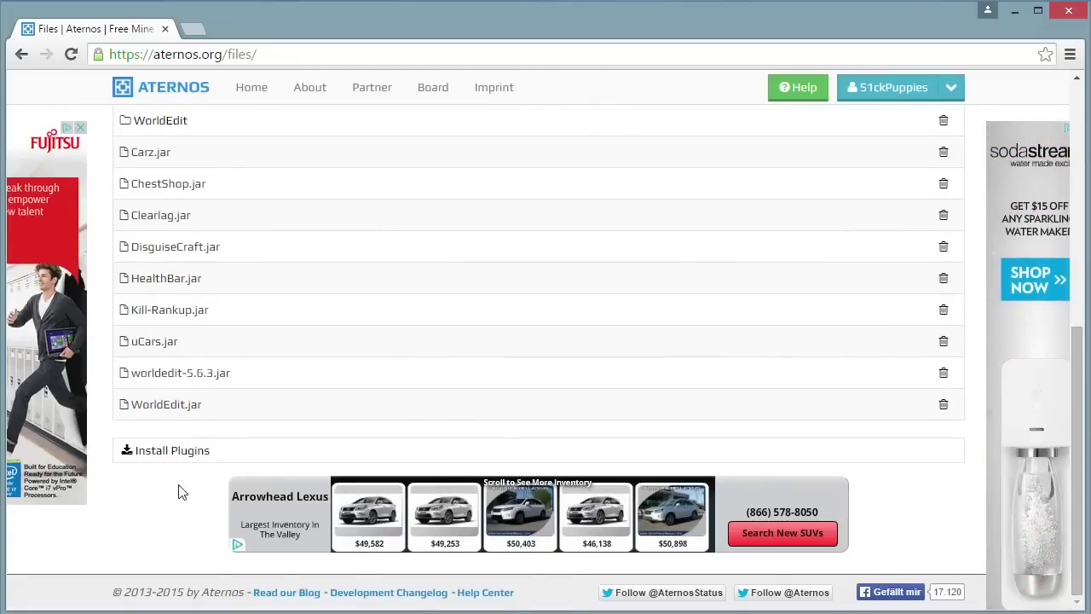
scroll(179, 492, "up", 1)
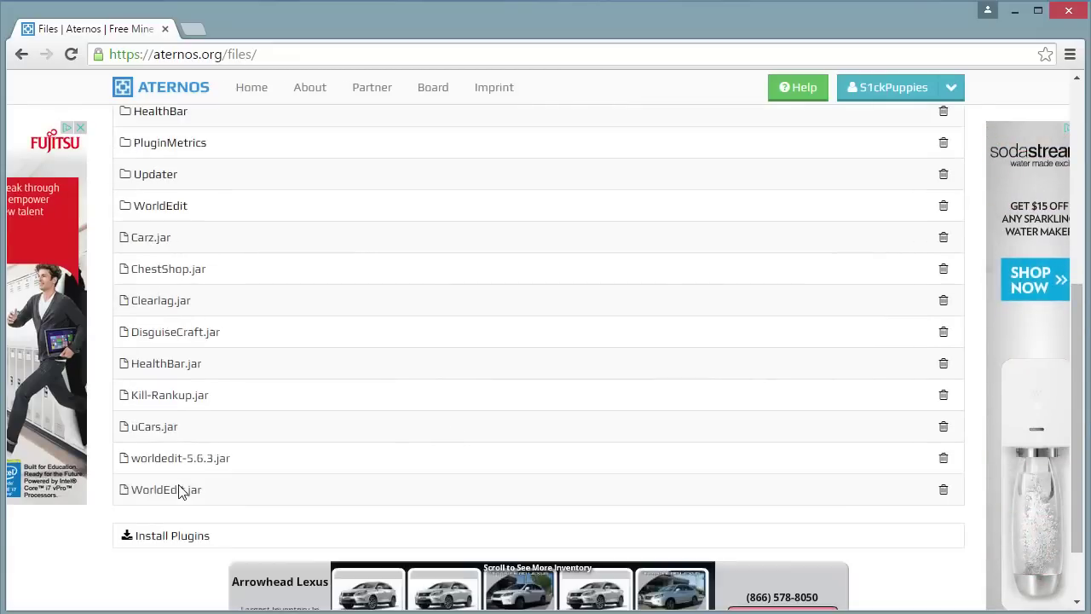
left_click(173, 538)
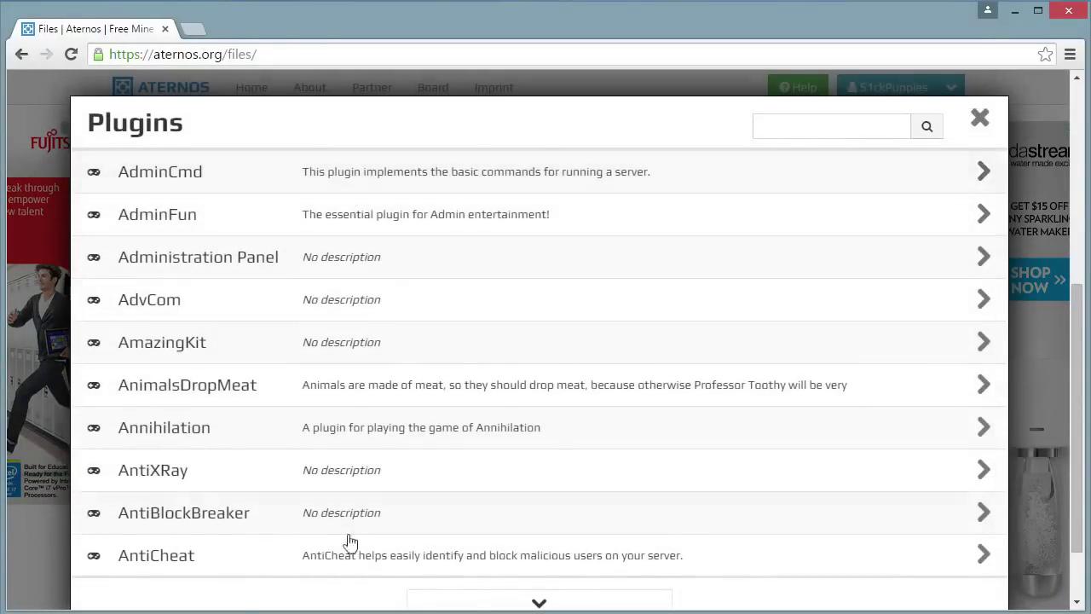
Browse the first few pages of the plugin catalogue and return to its first page
left_click(548, 603)
left_click(540, 603)
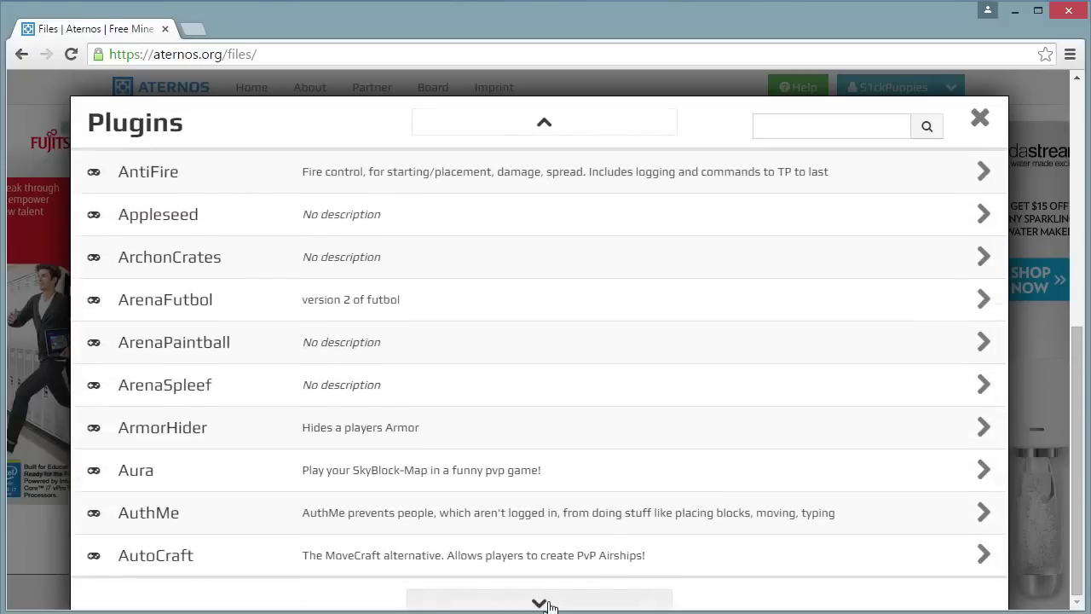
left_click(548, 603)
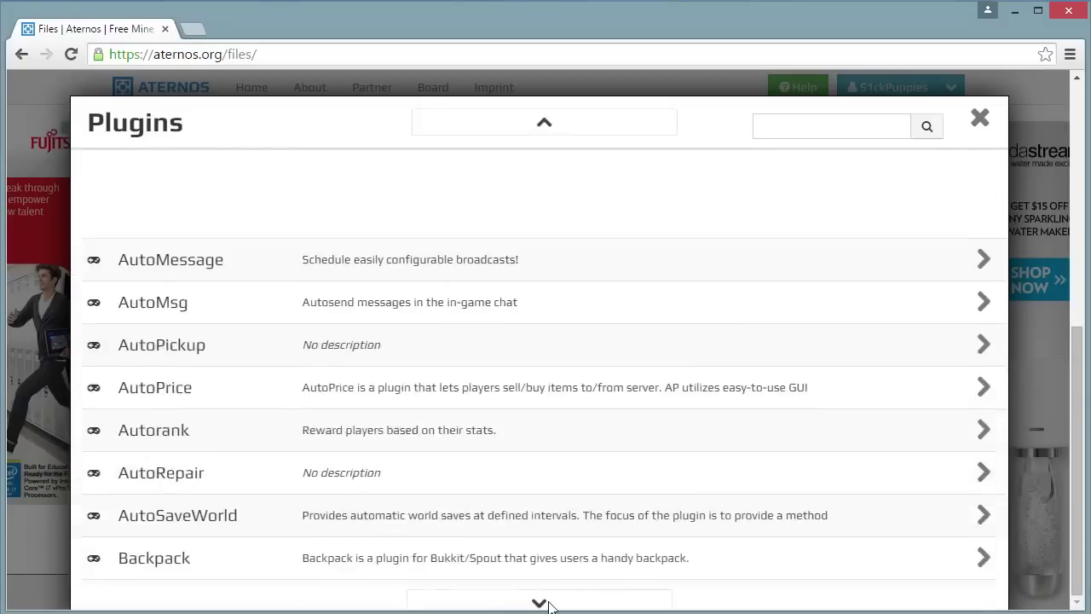
left_click(555, 123)
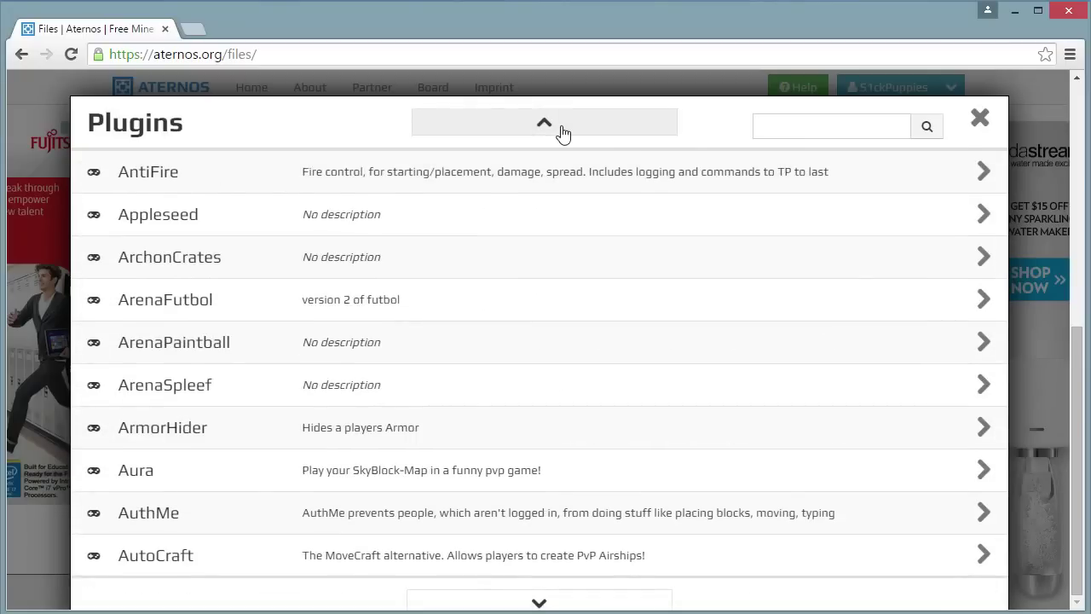
left_click(563, 133)
left_click(816, 131)
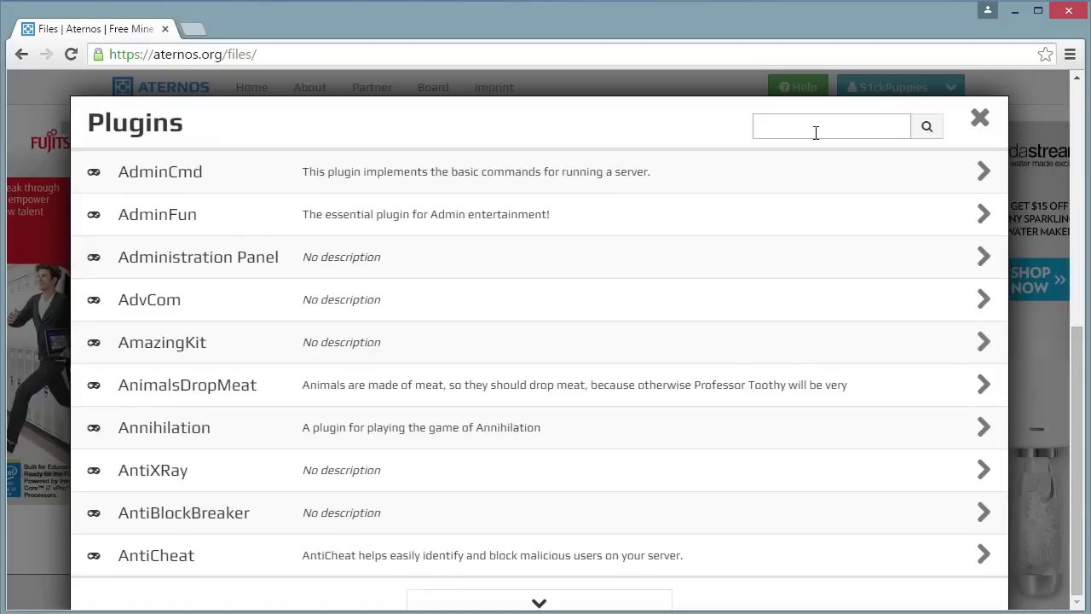
Find BeHerobrine in the plugin catalogue, install BeHerobrine1.5.2.jar and close the catalogue
left_click(564, 603)
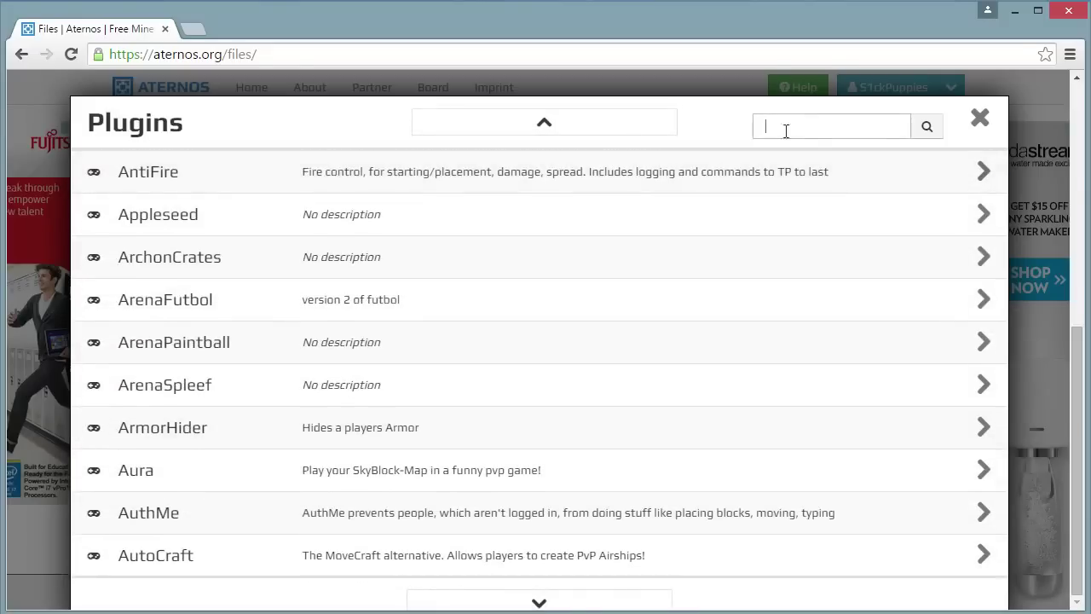
left_click(539, 602)
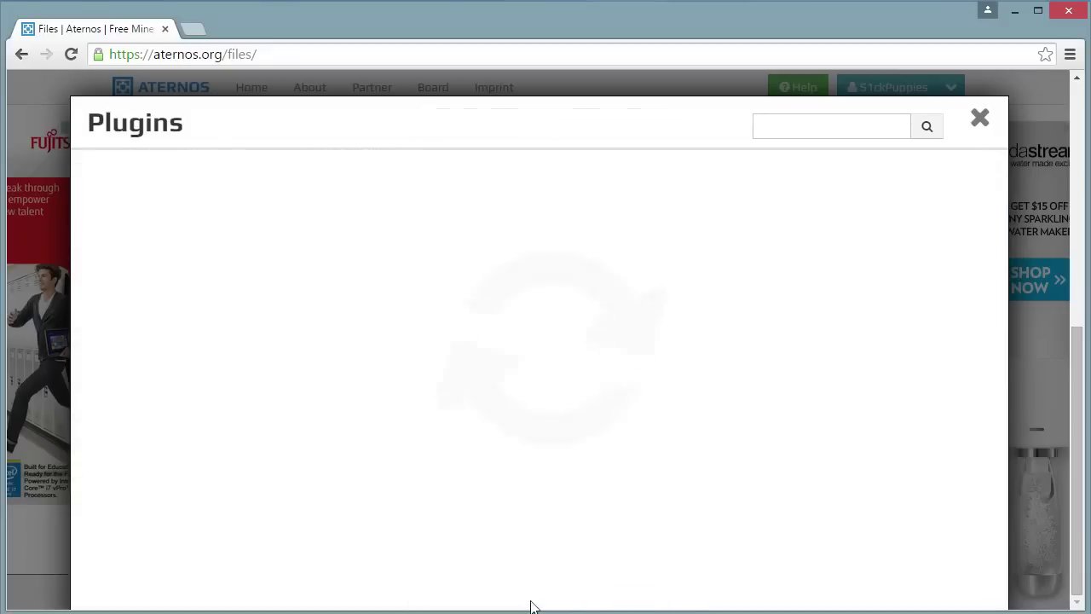
left_click(535, 601)
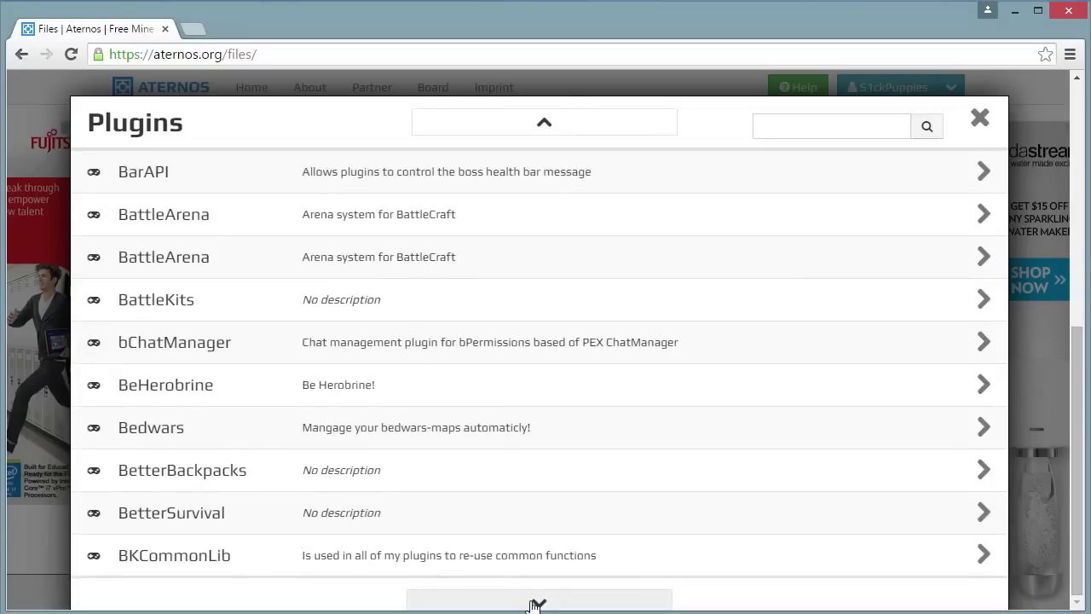
left_click(385, 383)
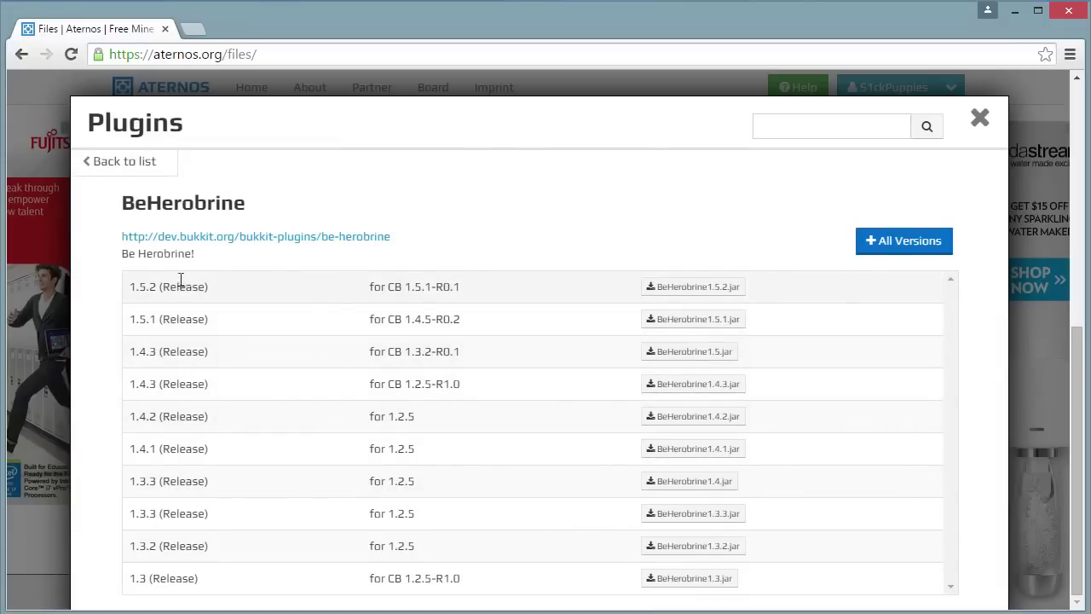
left_click(706, 290)
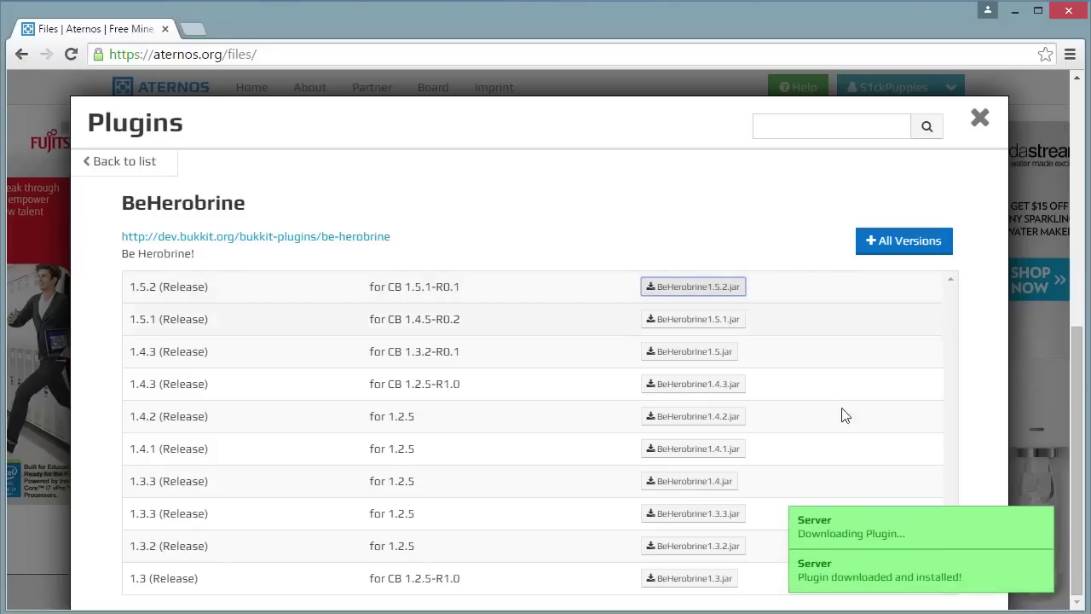
left_click(980, 118)
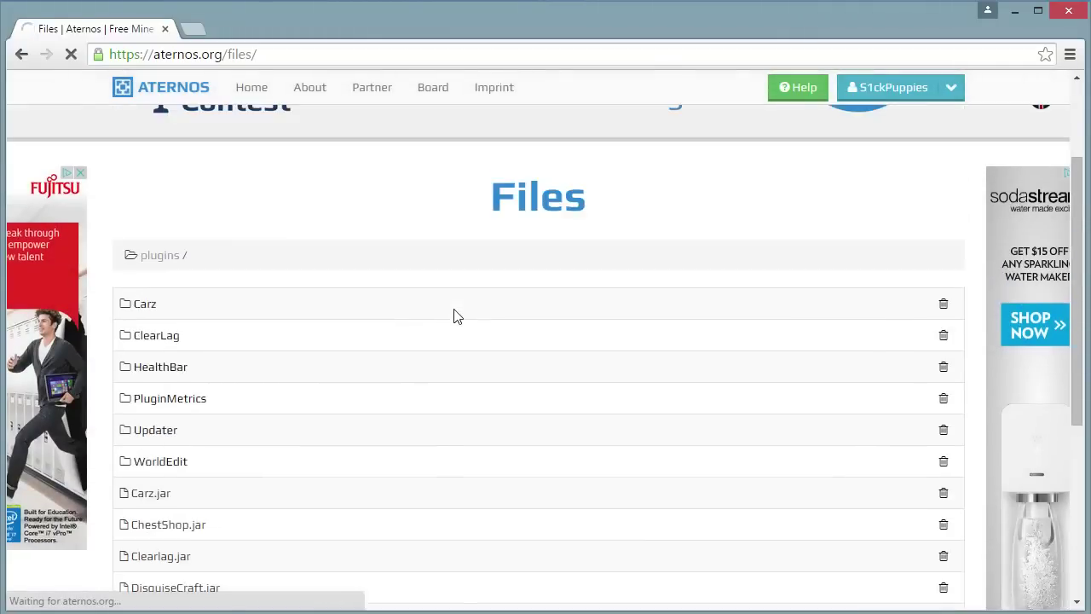
Check the plugins folder for BeHerobrine1.5.2.jar and return to the My Server page
scroll(454, 316, "down", 3)
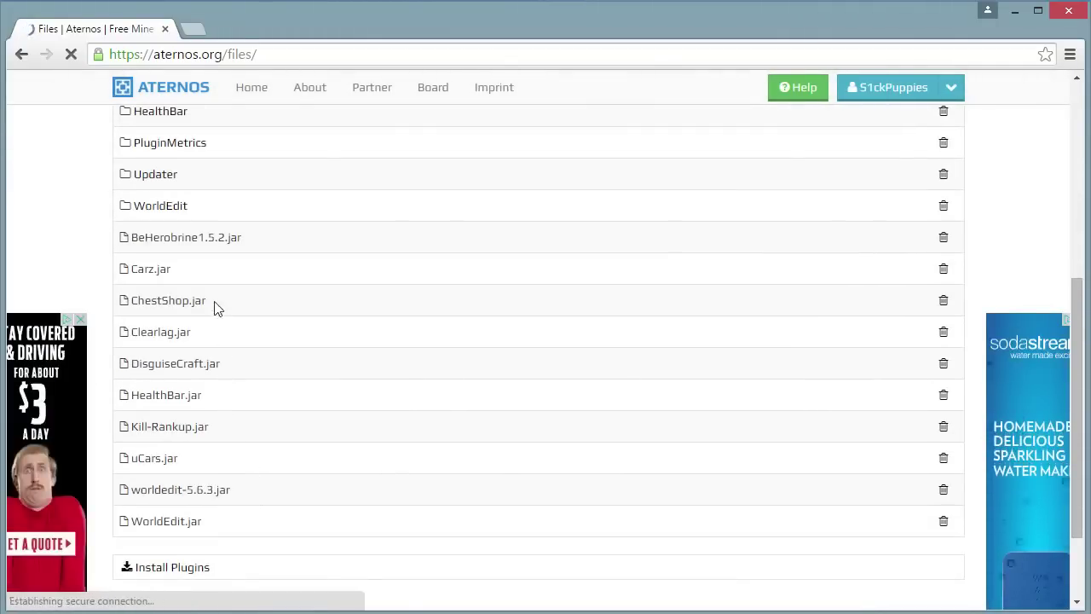
scroll(374, 350, "up", 1)
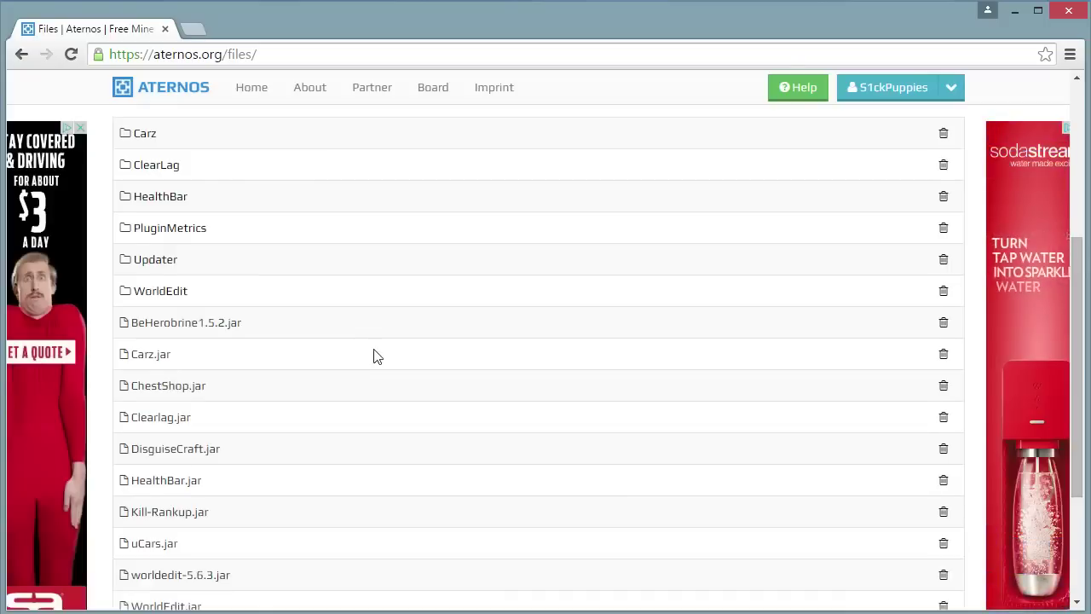
scroll(378, 357, "up", 2)
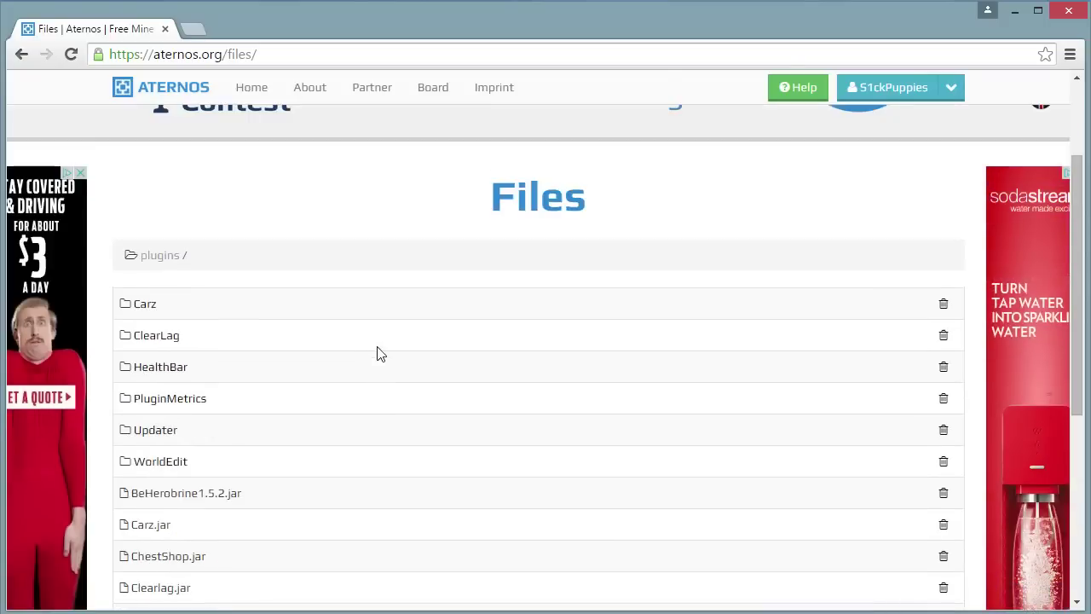
left_click(953, 89)
left_click(928, 122)
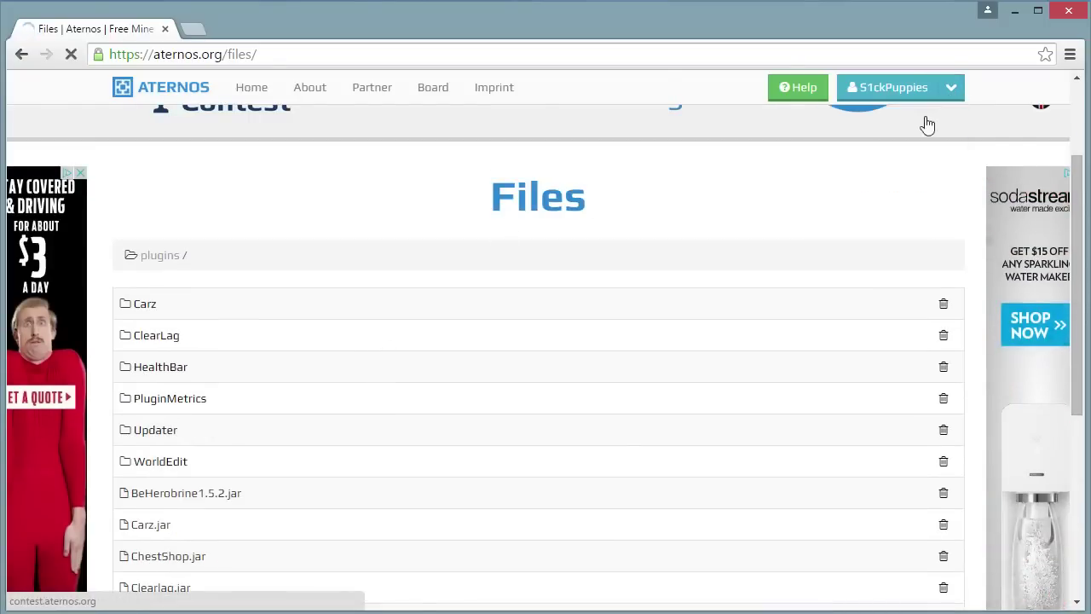
scroll(551, 336, "down", 2)
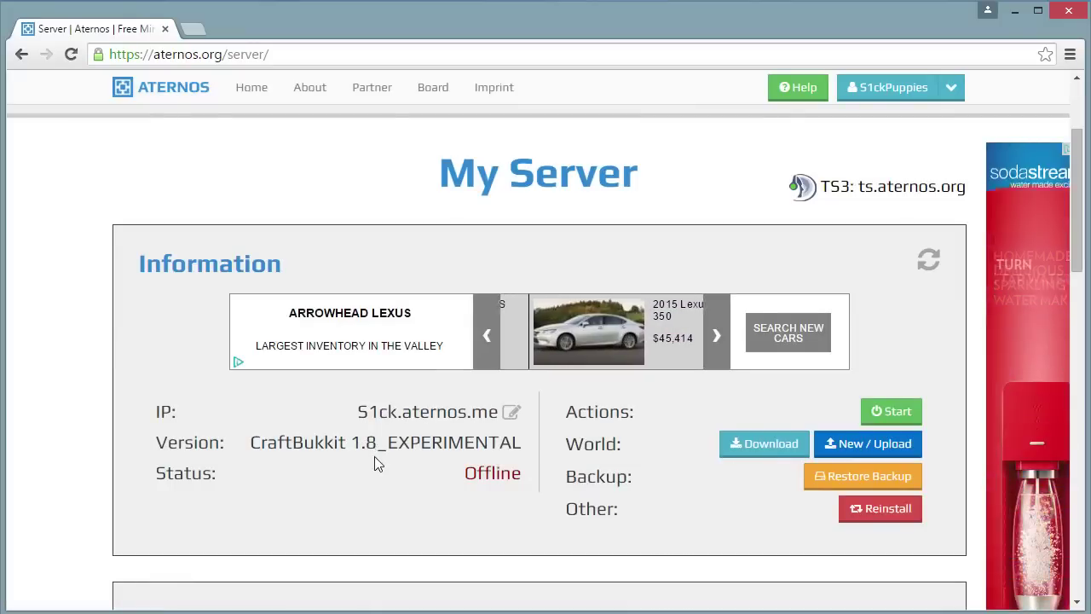
Start the server from the My Server page and accept the Mojang EULA
left_click(951, 87)
left_click(878, 120)
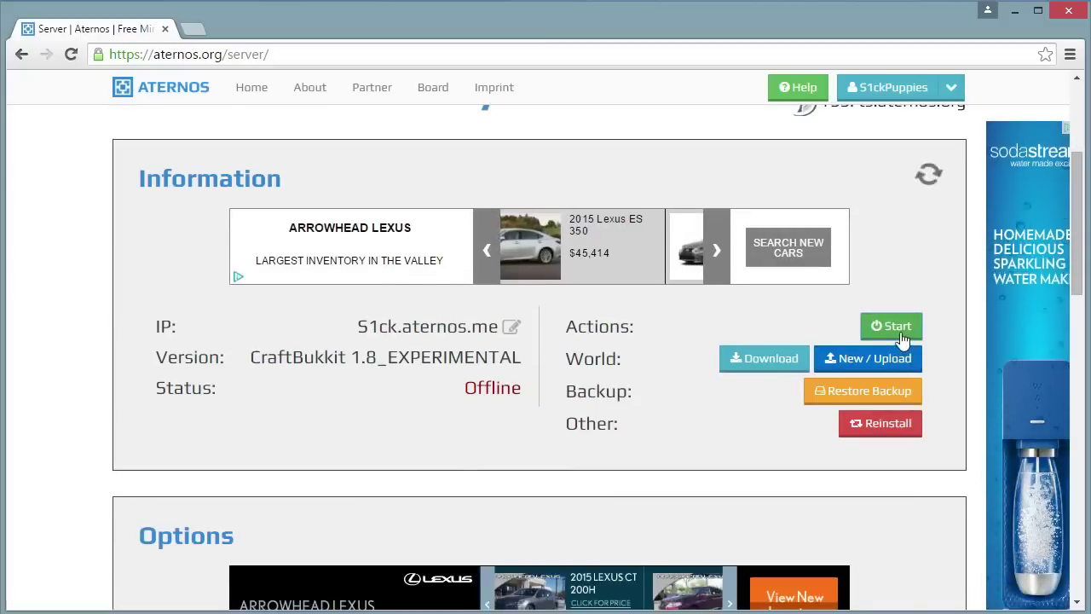
left_click(896, 329)
left_click(714, 252)
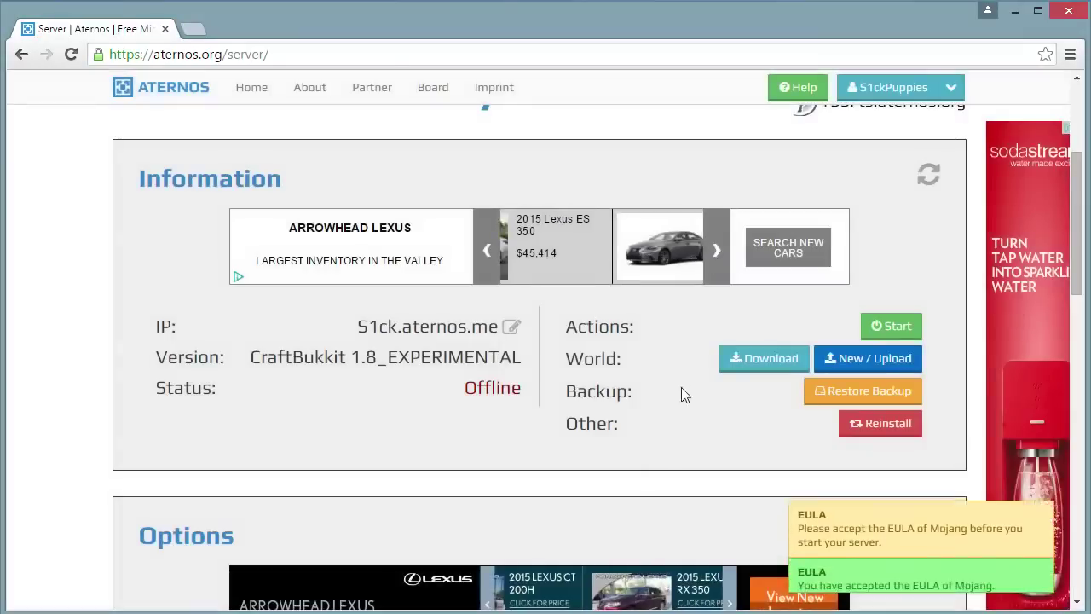
Check the status in the server information while the server starts up
scroll(582, 444, "down", 1)
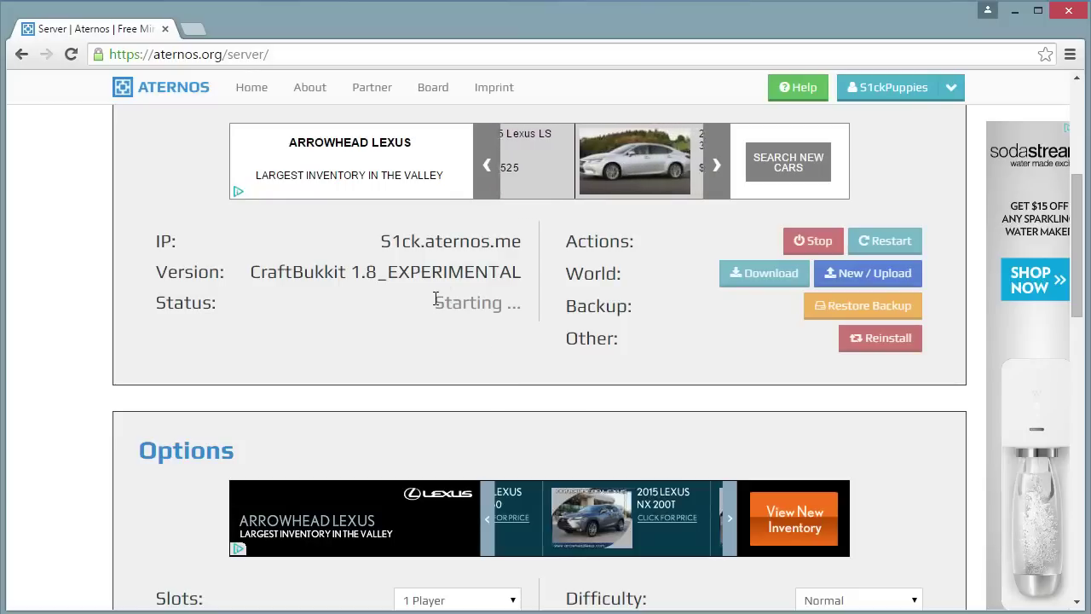
left_click_drag(435, 299, 511, 306)
left_click(524, 359)
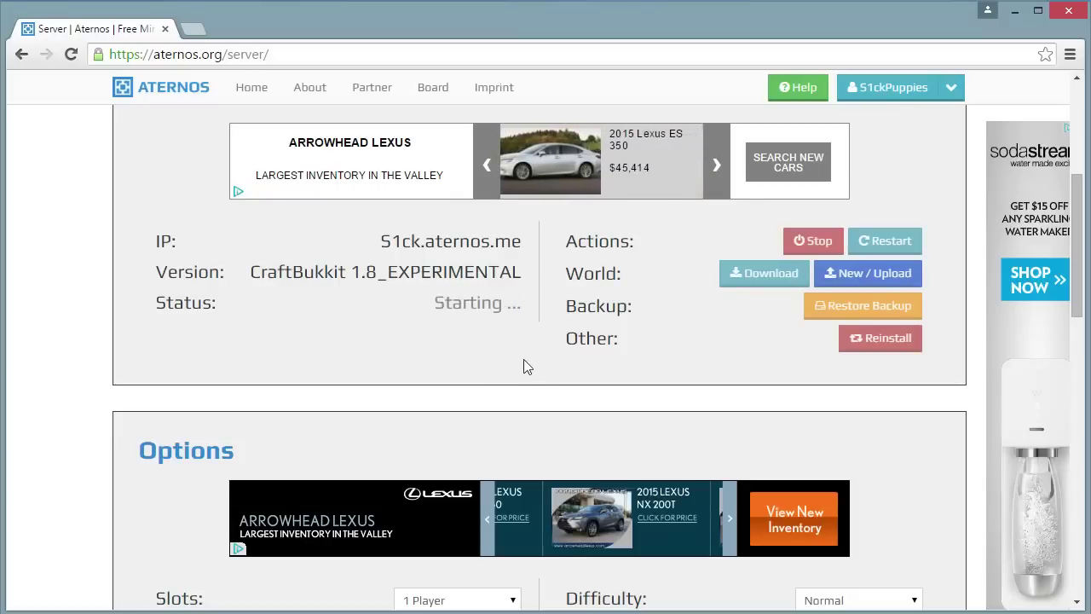
scroll(523, 359, "down", 1)
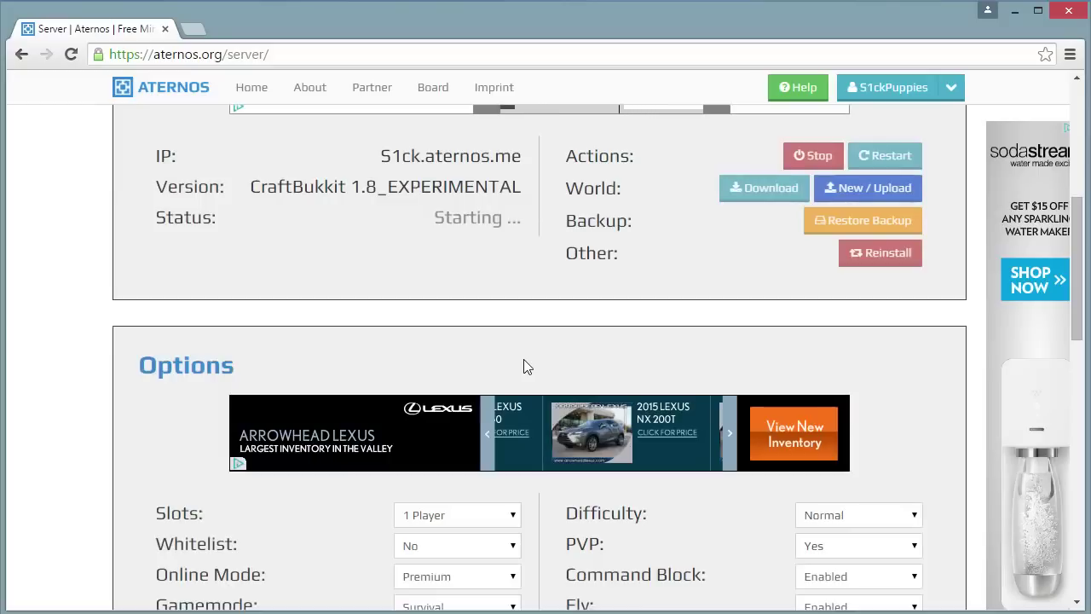
scroll(523, 360, "up", 1)
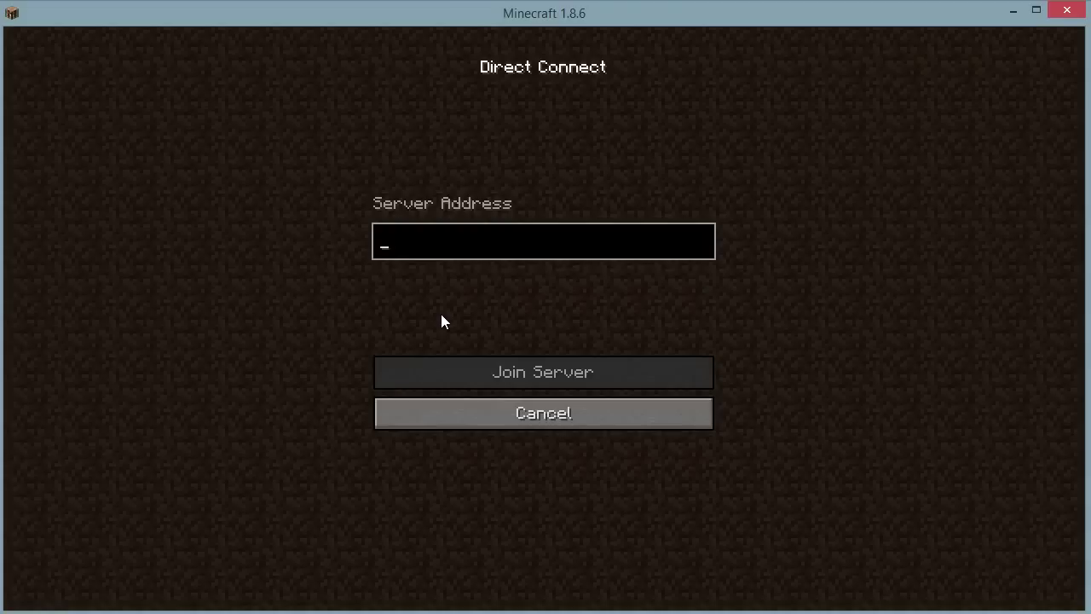
Switch from Minecraft back to the Aternos server page in the browser and copy the server's Dyn IP address
left_click(1013, 11)
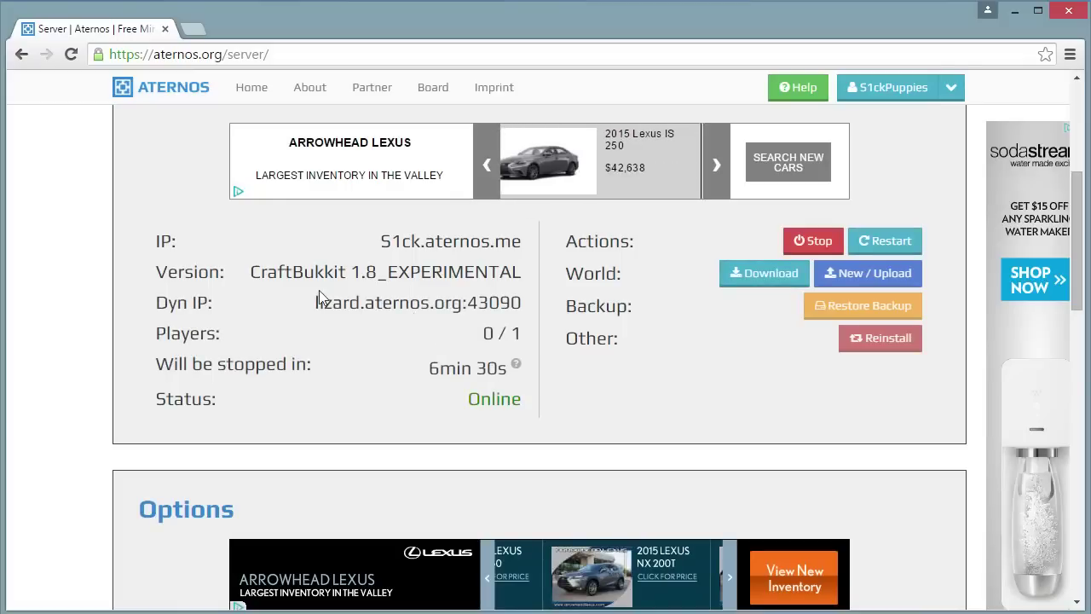
left_click_drag(314, 302, 515, 303)
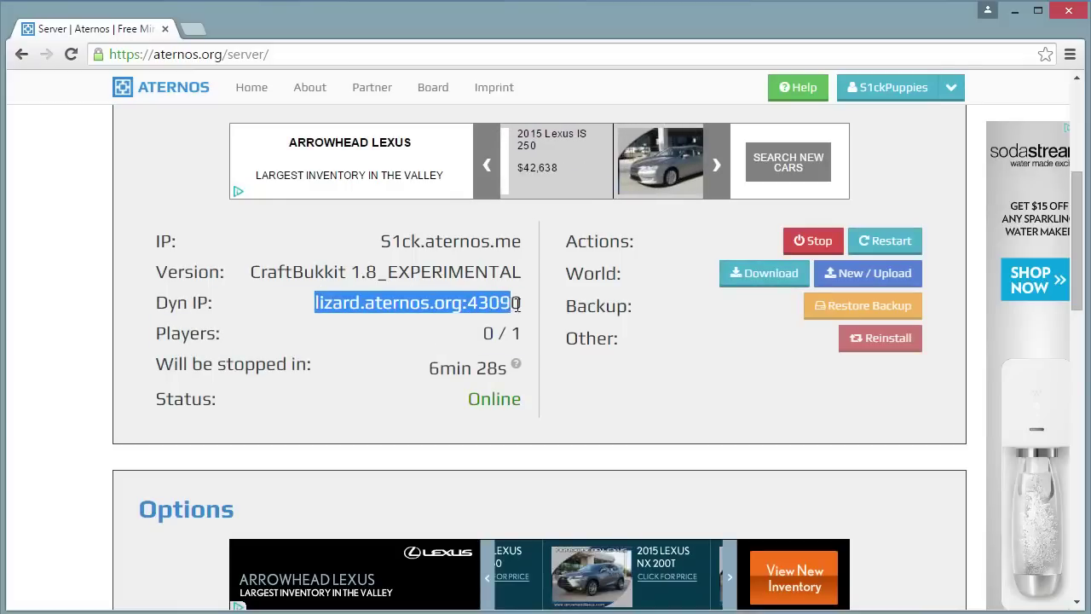
right_click(518, 305)
left_click(538, 314)
left_click(563, 351)
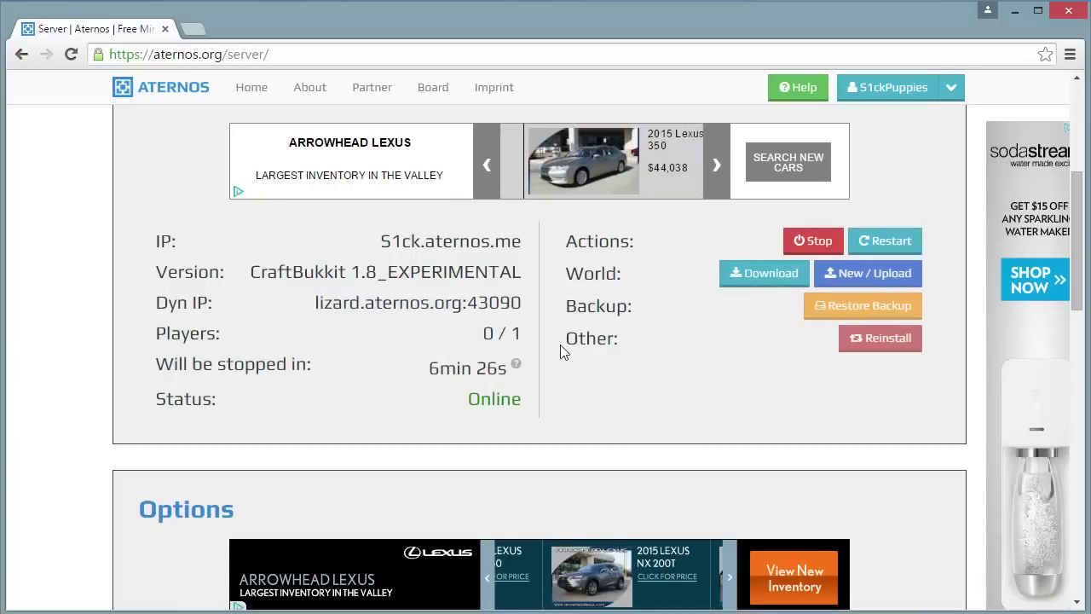
Switch to Minecraft and join the server by direct connection with the copied address lizard.aternos.org:43090
key("alt+Tab")
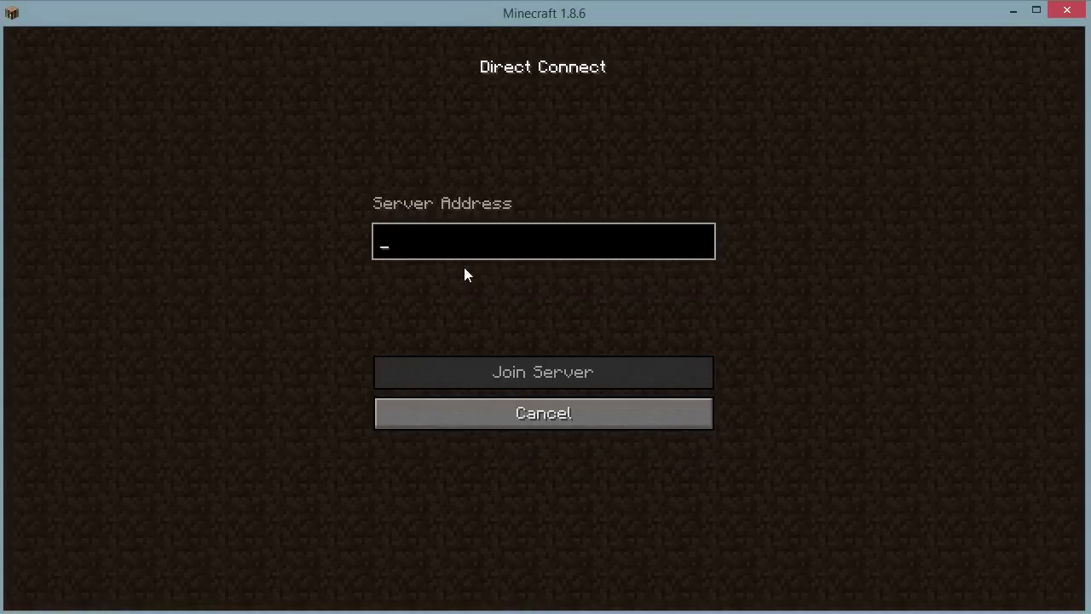
key("ctrl+v")
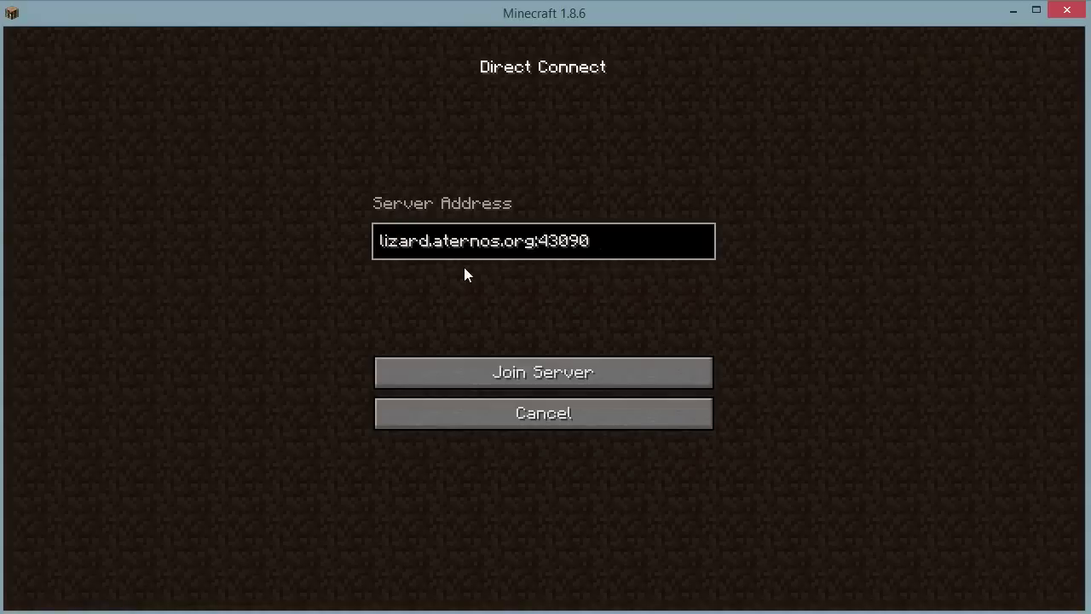
left_click(548, 388)
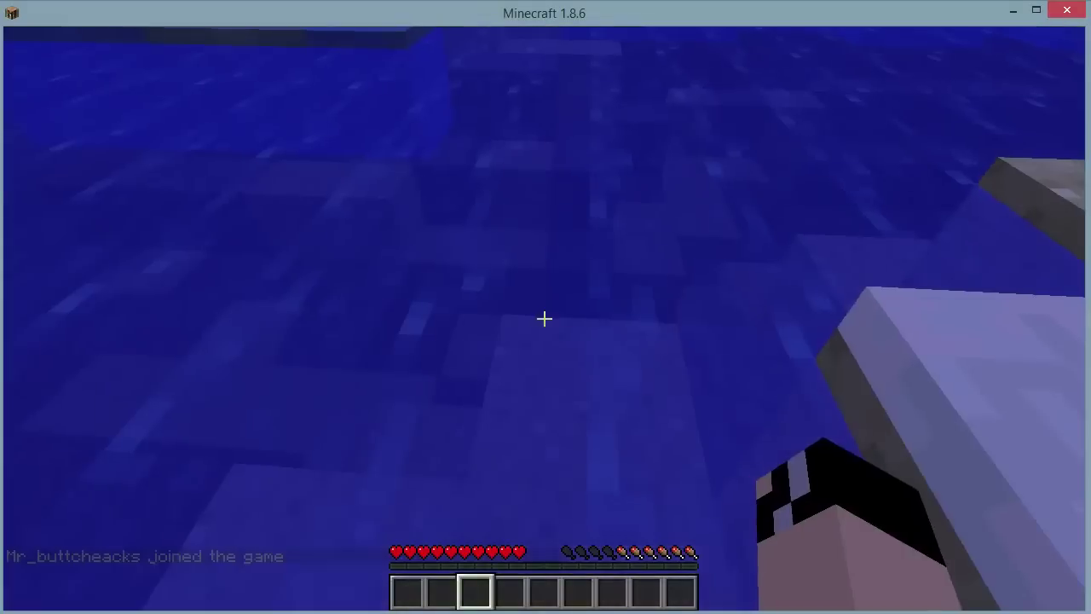
Walk out of the water onto the snowy shore, get the WorldEdit wand with //wand and hold the wooden axe
key("w")
key("space")
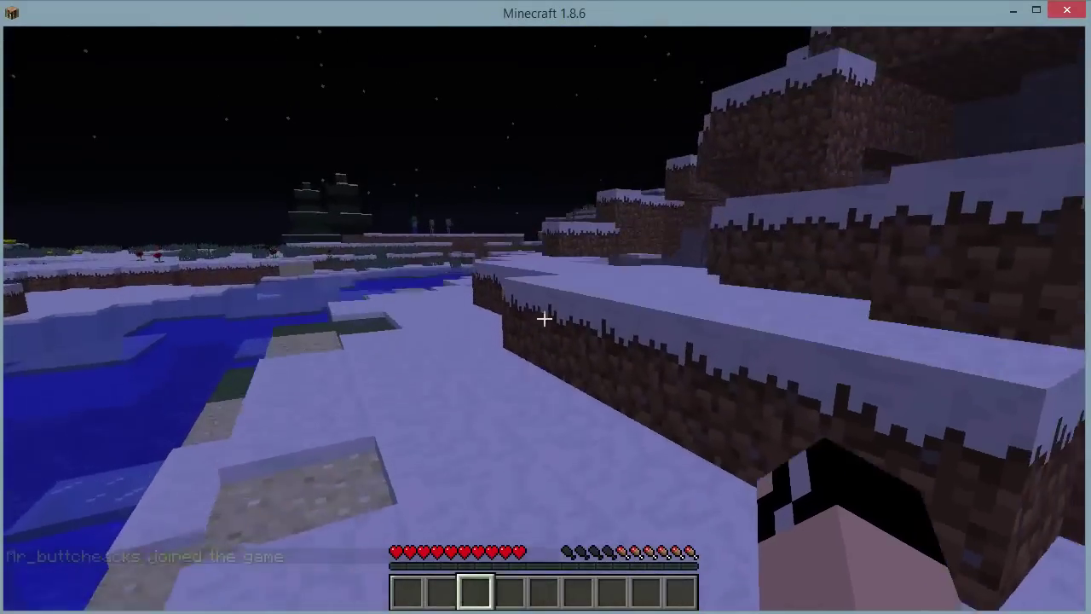
type("/")
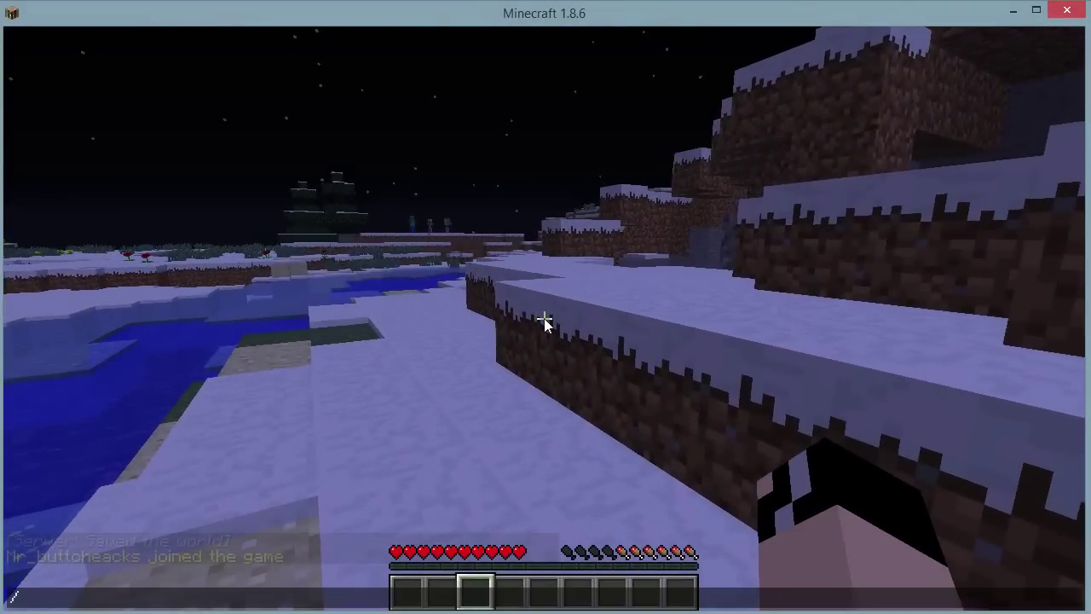
key("Escape")
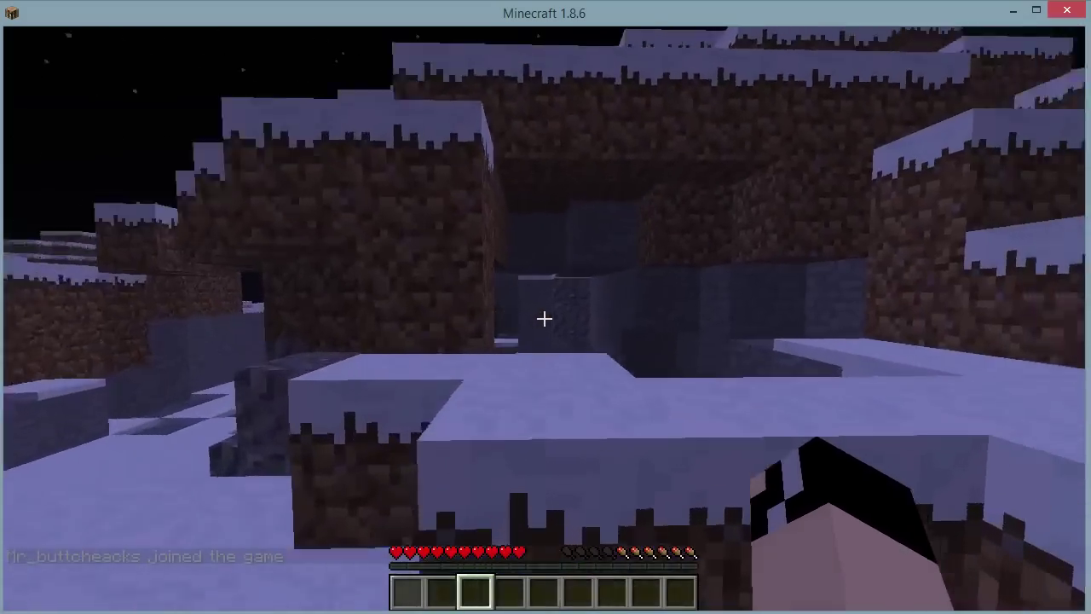
type("//wand")
key("Return")
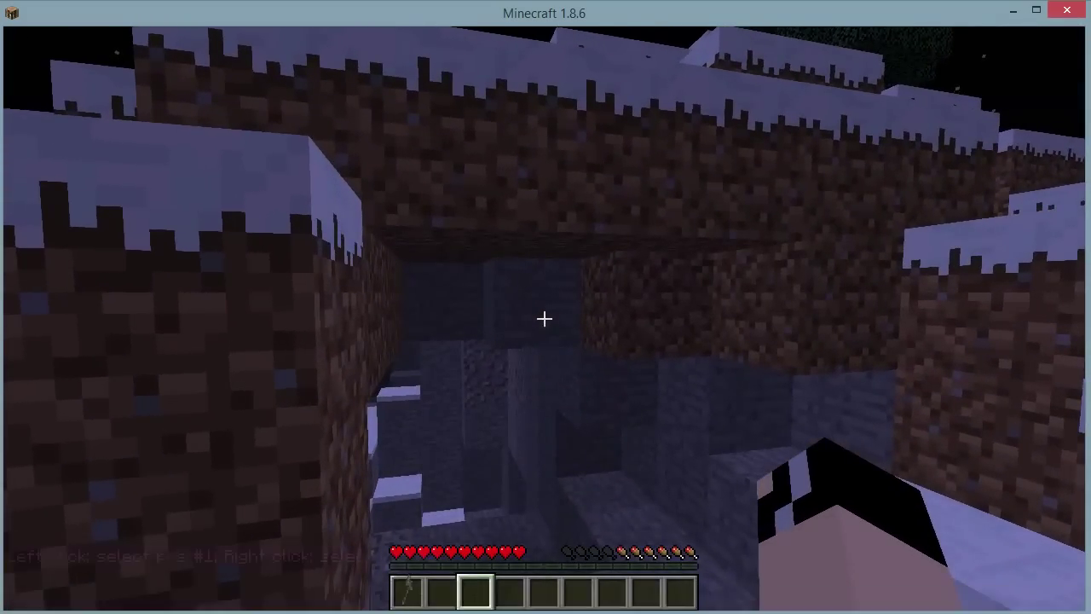
scroll(545, 307, "up", 2)
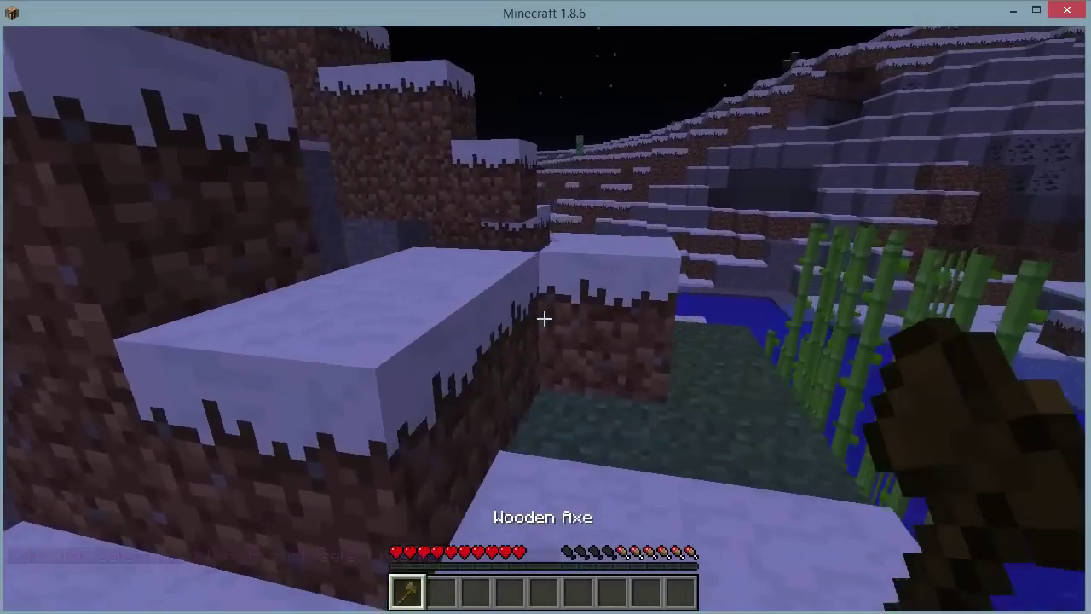
Mark a nearby block as the second WorldEdit position and try the command //sett fire
right_click(544, 319)
type("//sett")
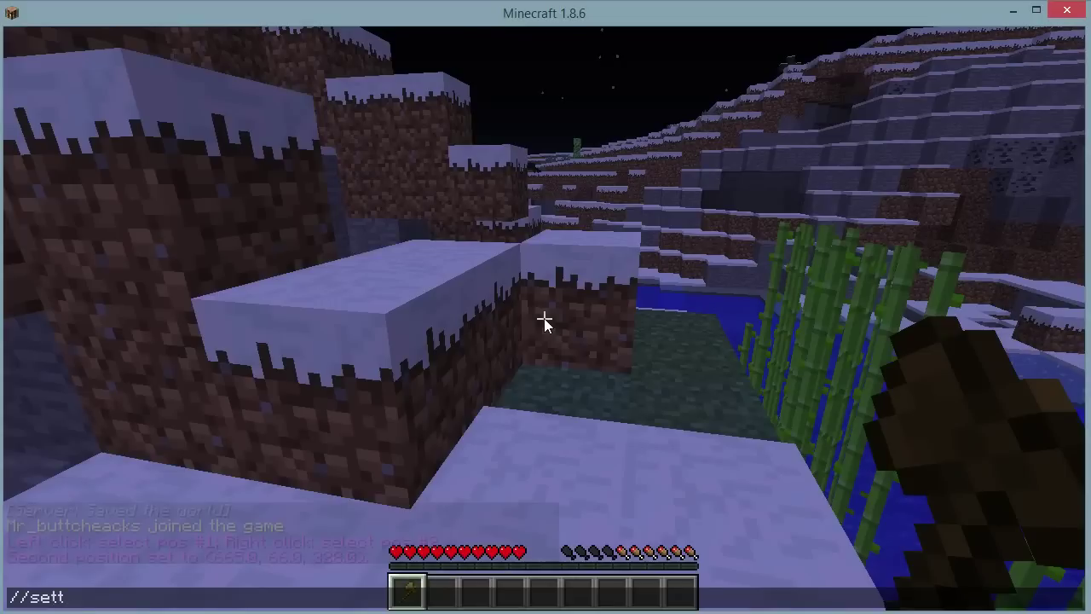
type(" fire")
key("Return")
Try to fill the selection with fire using the corrected command //set fire
key("t")
key("Up")
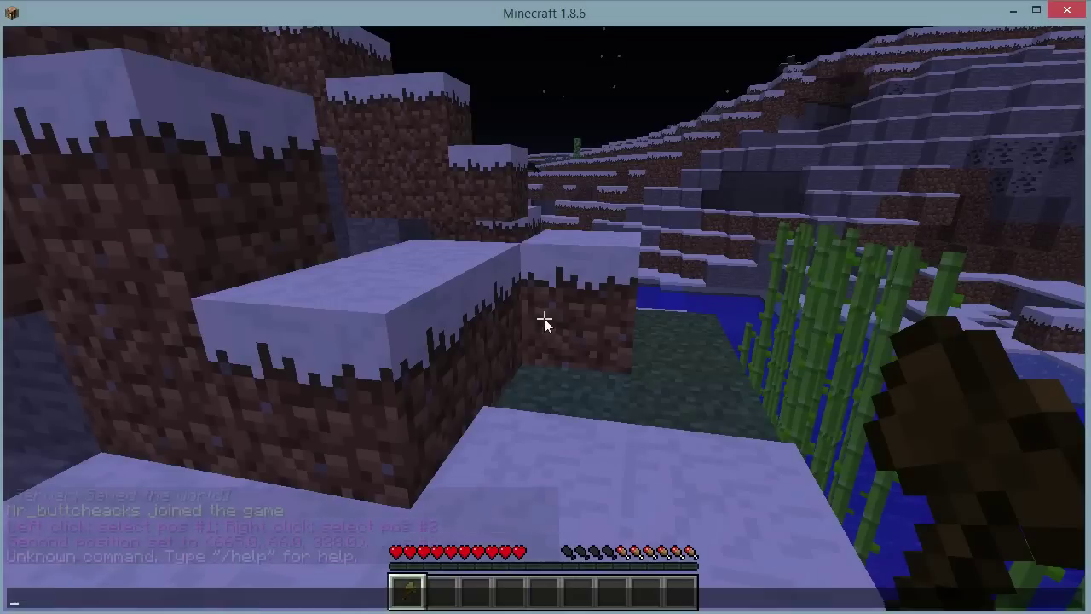
key("BackSpace")
key("BackSpace")
key("BackSpace")
key("BackSpace")
type("fire")
key("Return")
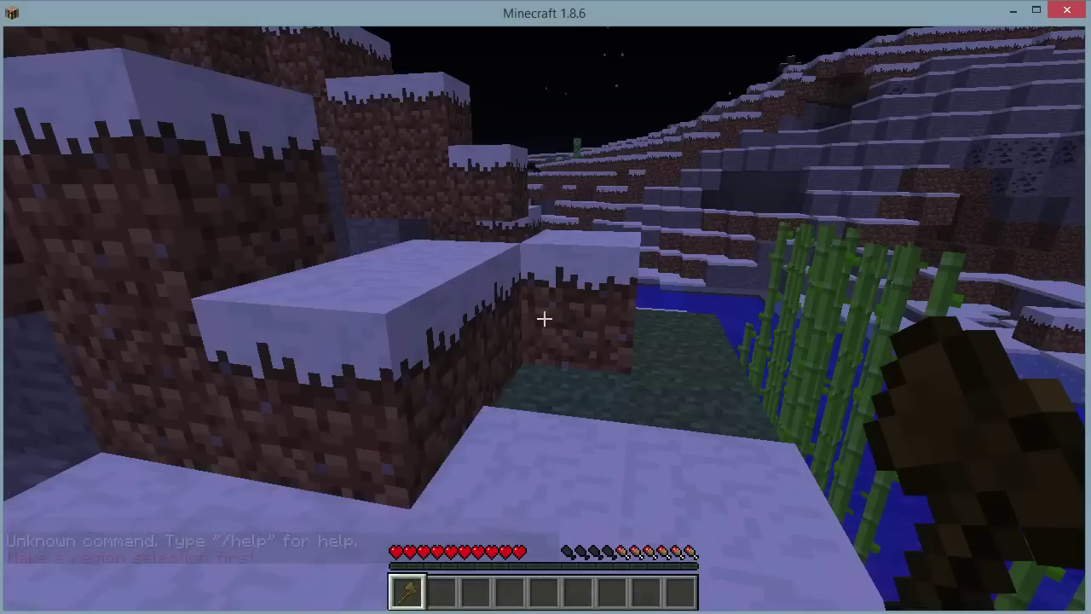
Try the //set command once more on the selection
key("t")
key("BackSpace")
key("BackSpace")
key("BackSpace")
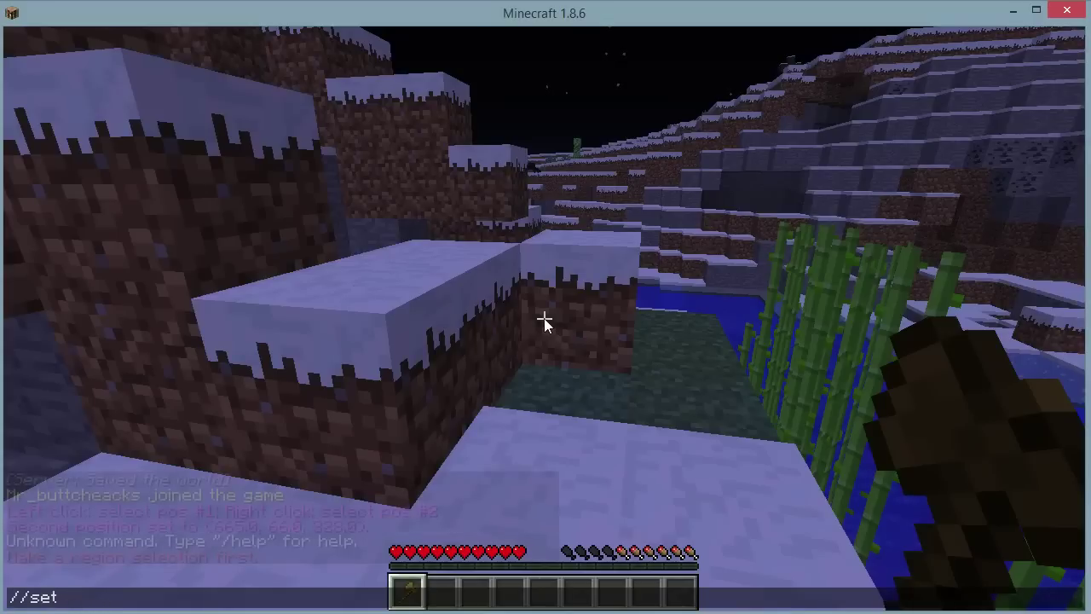
key("Return")
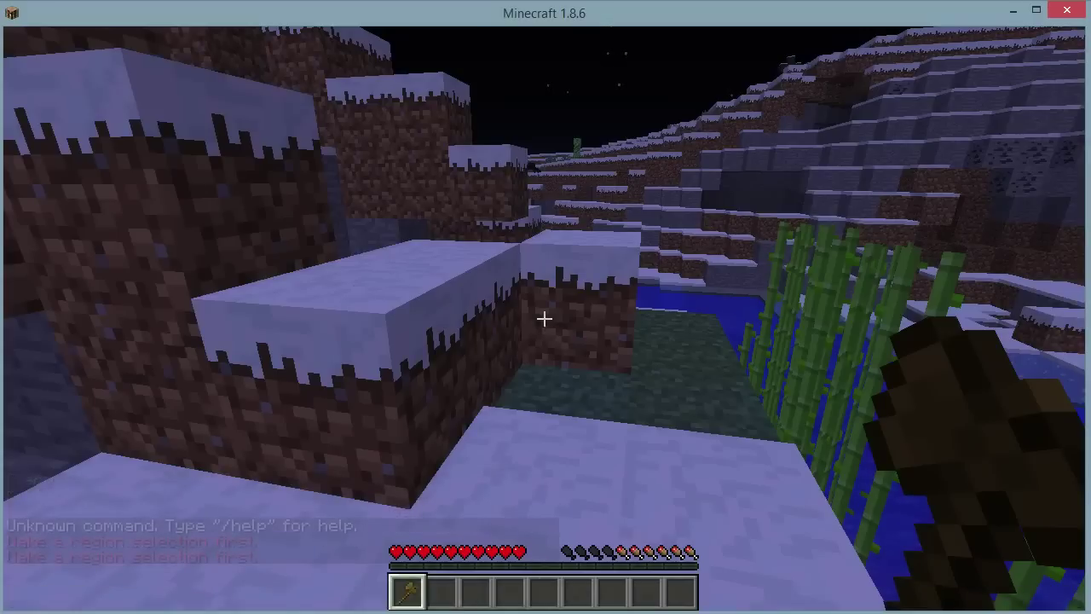
Walk up to the snowy ledge near the enderman and mark a block there as the second WorldEdit position
key("w")
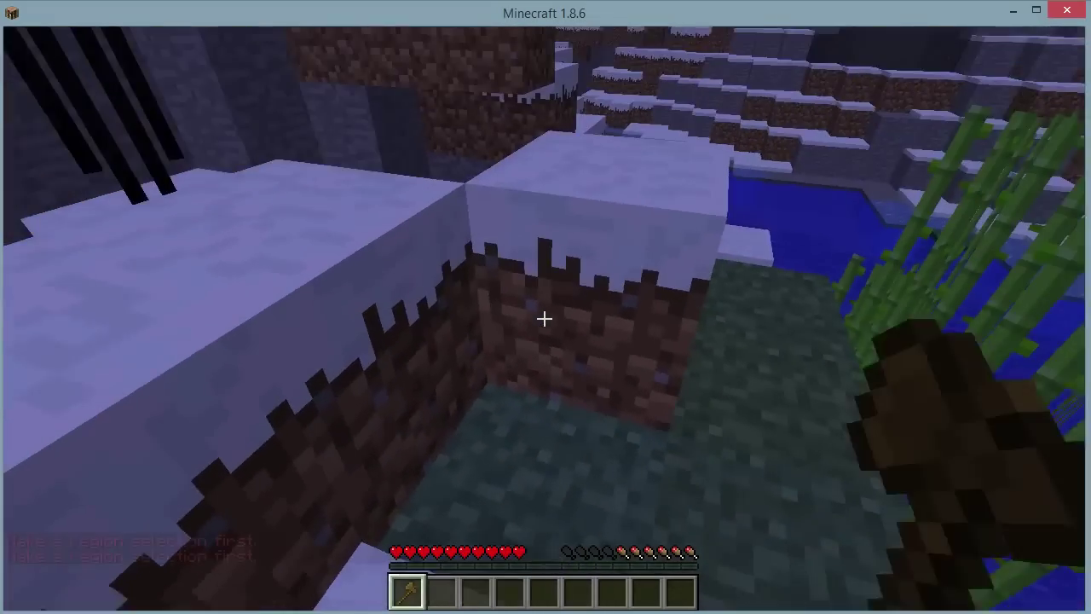
key("w")
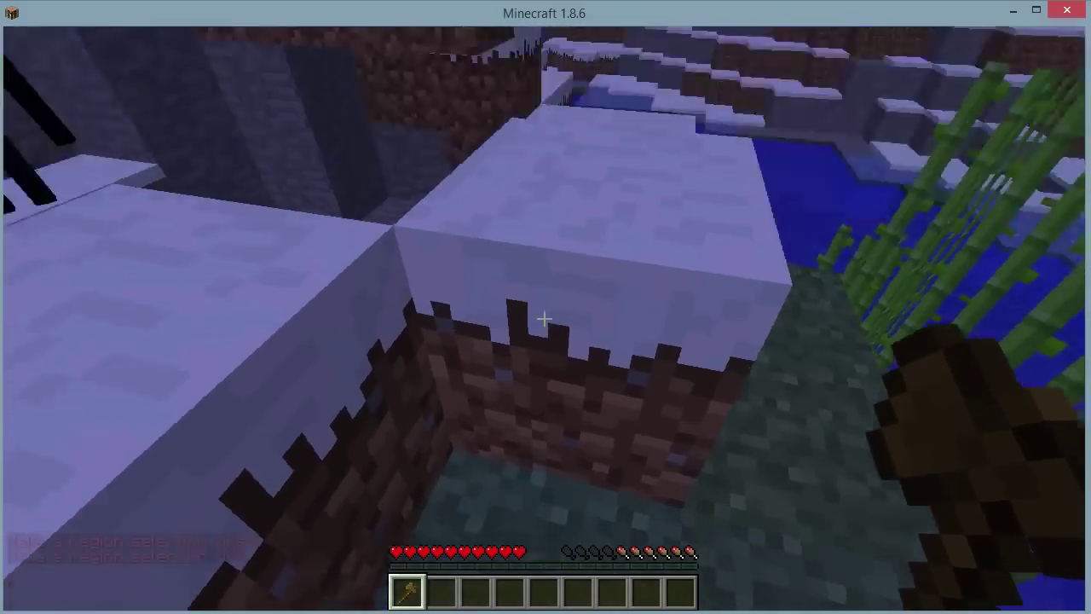
key("w")
key("space")
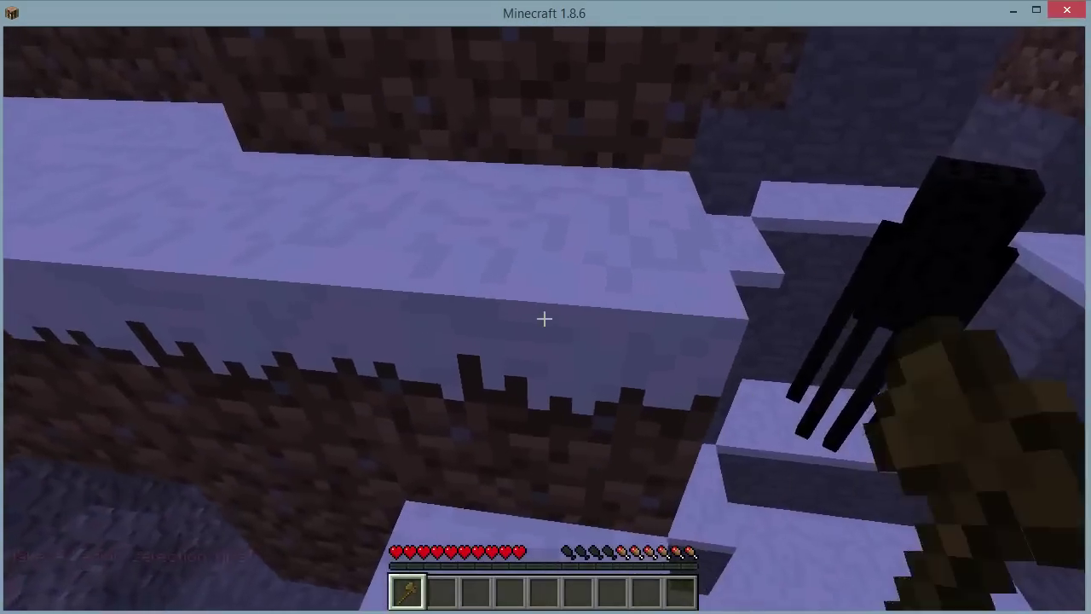
right_click(544, 319)
key("w")
key("space")
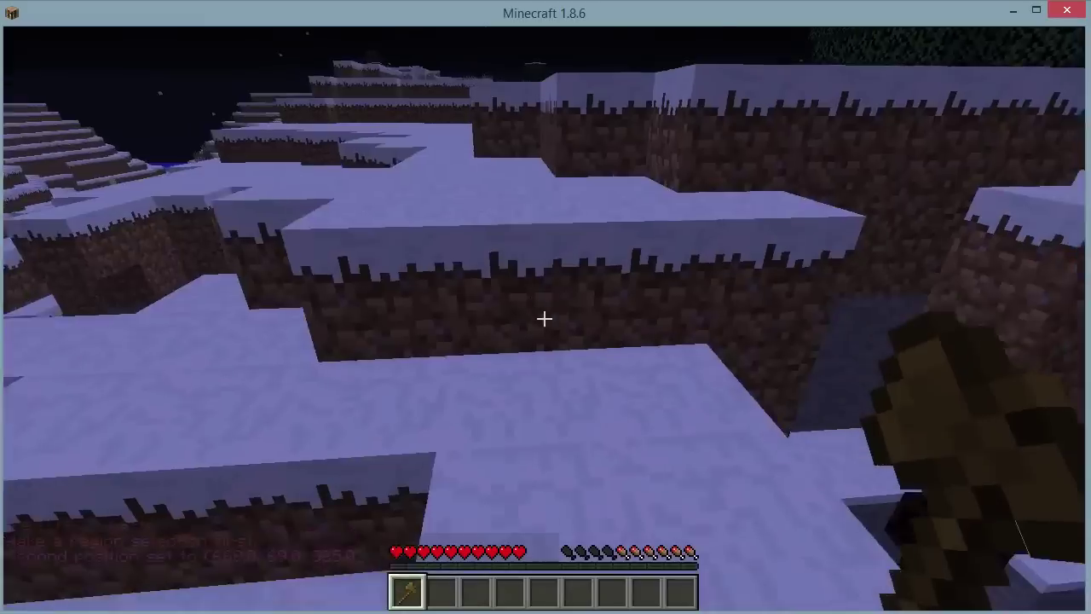
Try to mark the first WorldEdit position on a higher snow block, set the second position there and climb up
key("w")
left_click(544, 319)
left_click(544, 319)
left_click(544, 319)
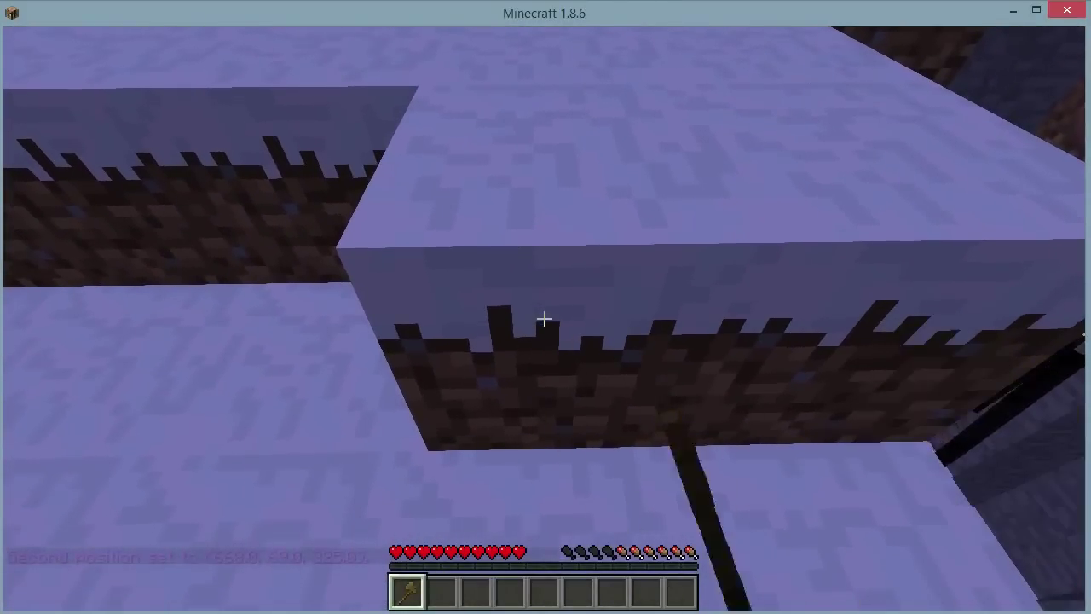
left_click(544, 319)
right_click(544, 319)
key("w")
key("space")
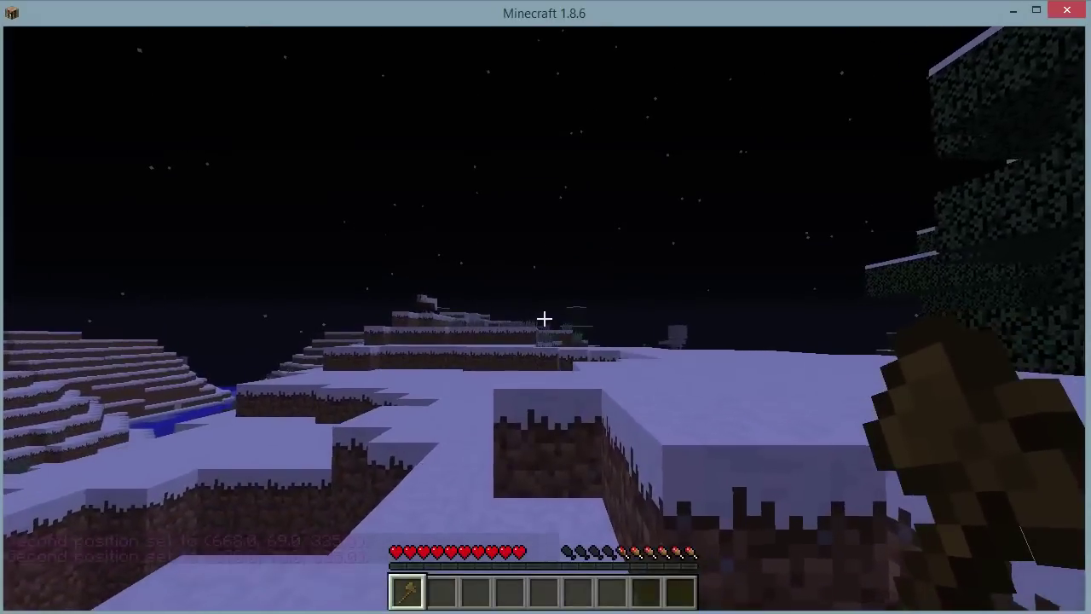
List the server's plugins with /plugins and check the list in the chat
key("slash")
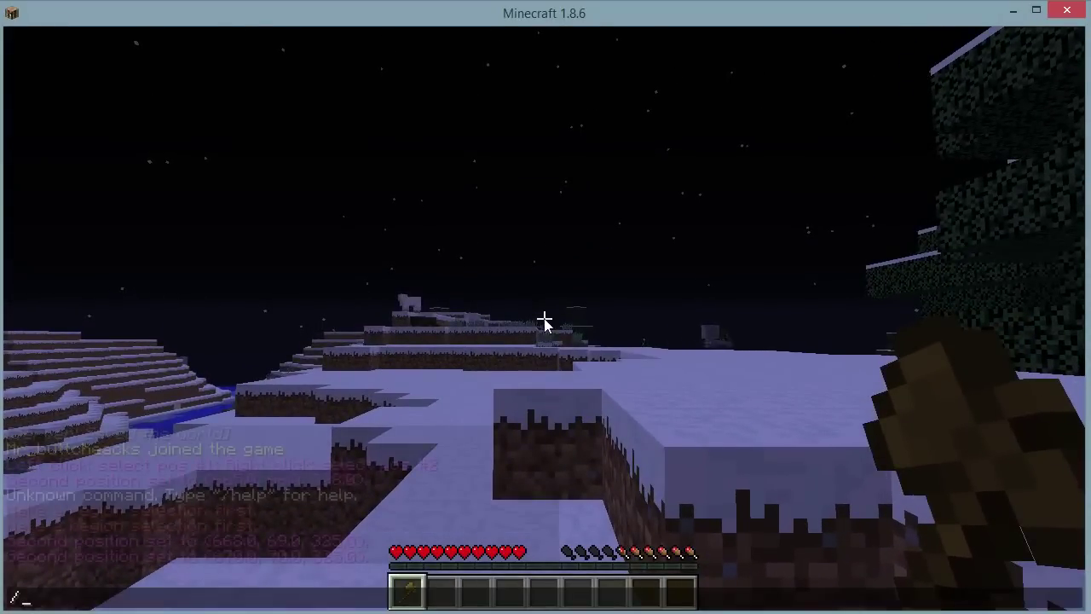
type("plugins")
key("Return")
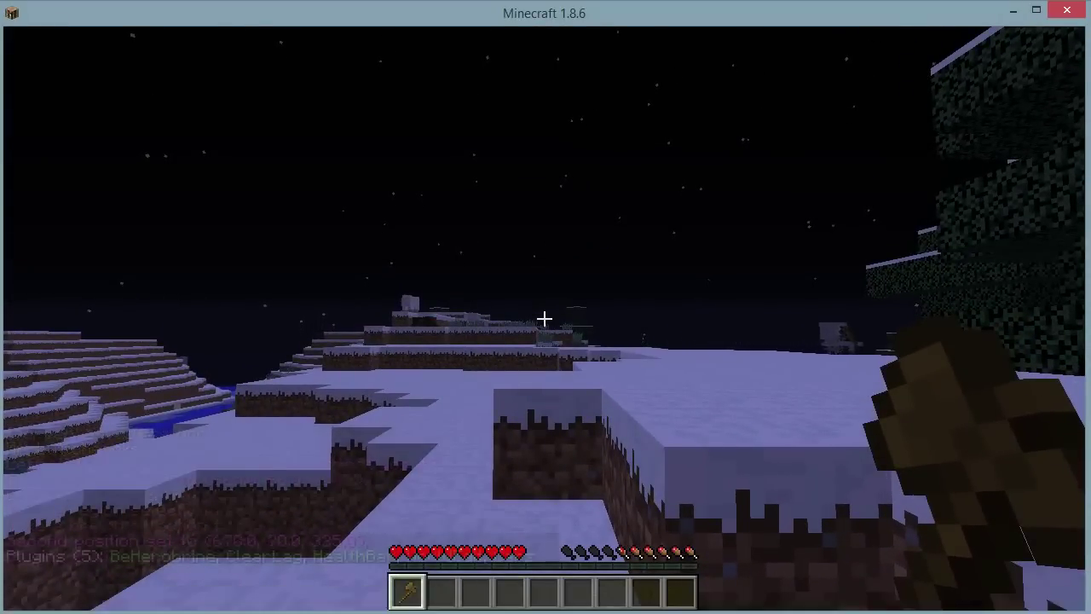
key("w")
key("t")
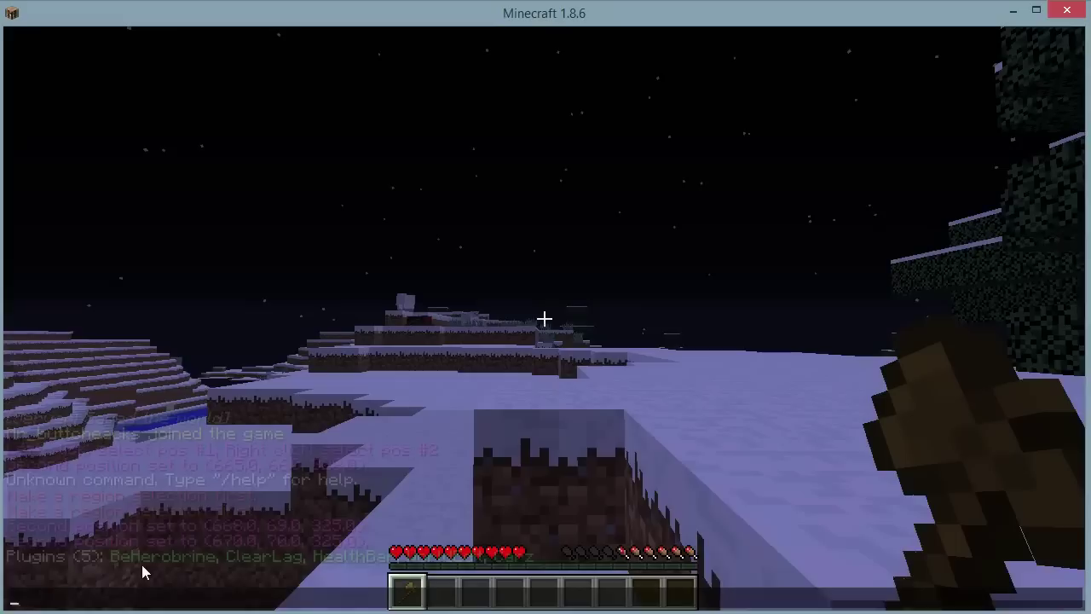
key("Escape")
Raise the chat opacity in Minecraft's chat settings and return to the game
key("Escape")
left_click(503, 331)
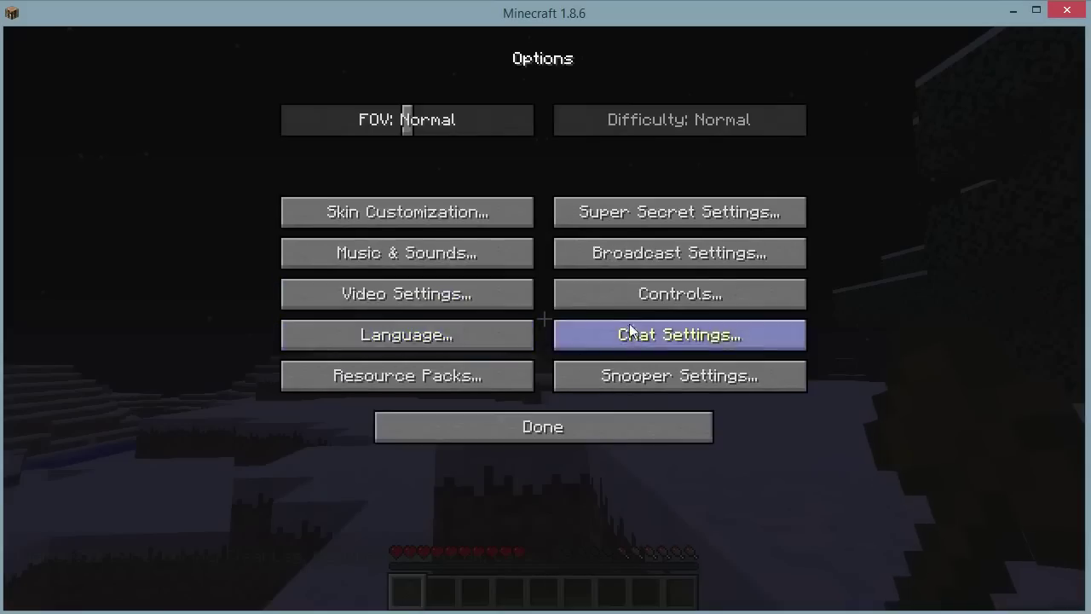
left_click(695, 348)
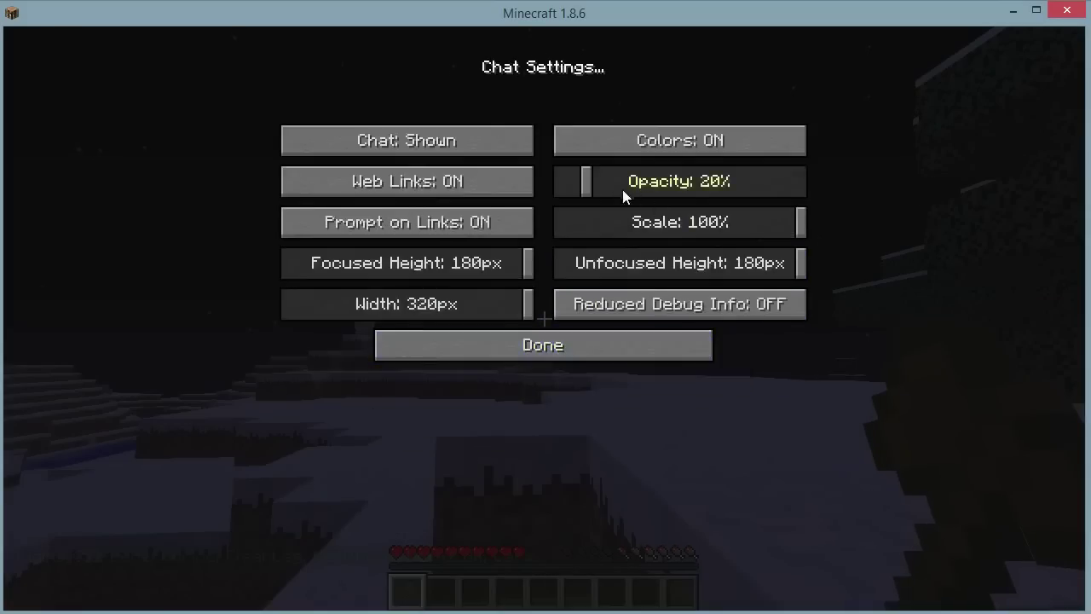
left_click(597, 345)
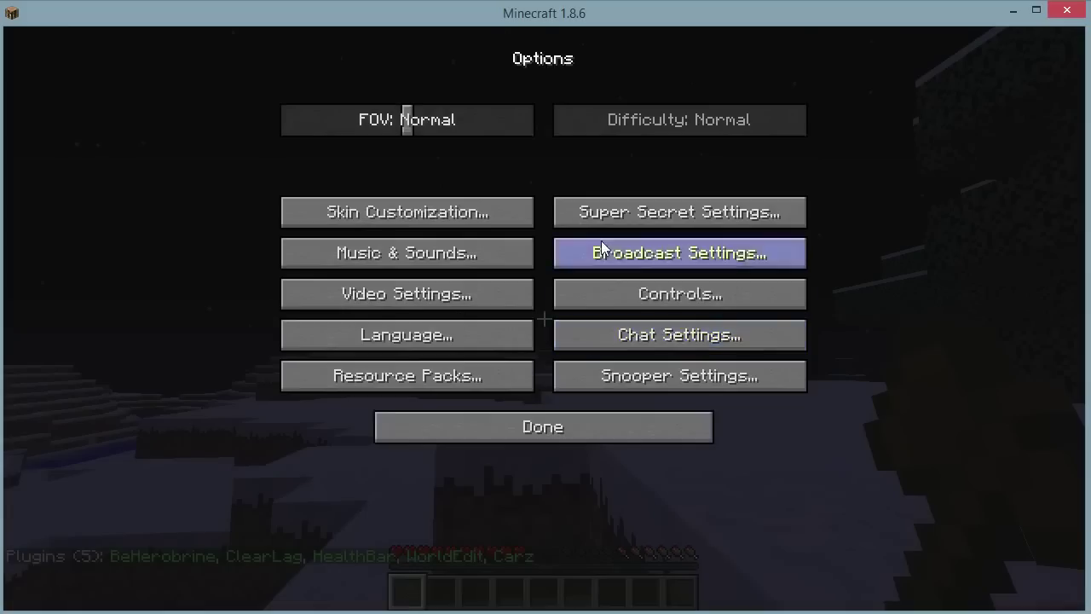
left_click(582, 430)
left_click(567, 202)
Try the command /BeHeroBrine and display the server's help index with /help
key("t")
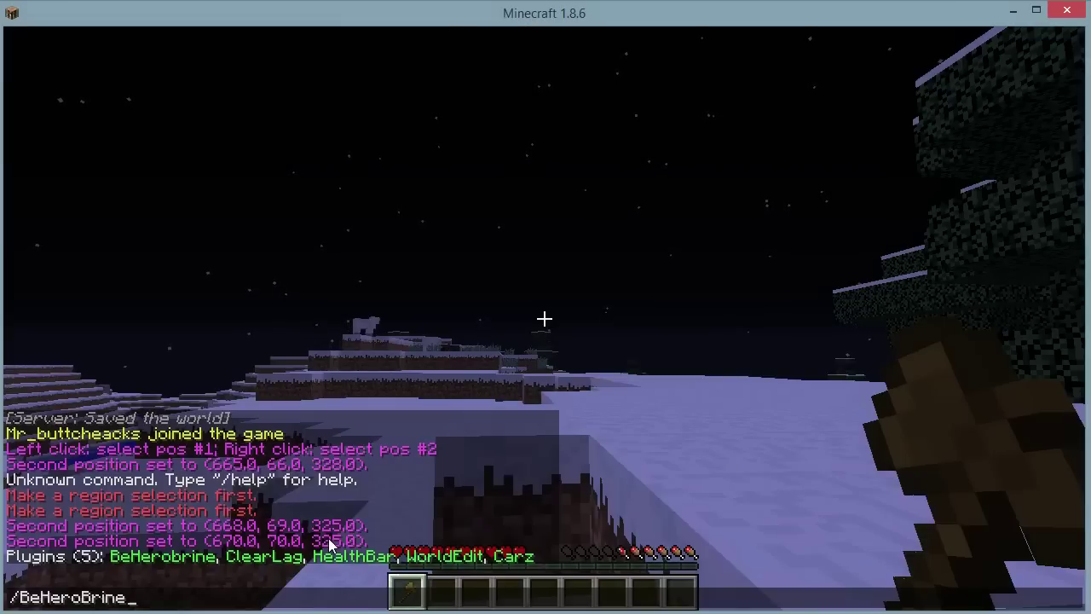
key("Return")
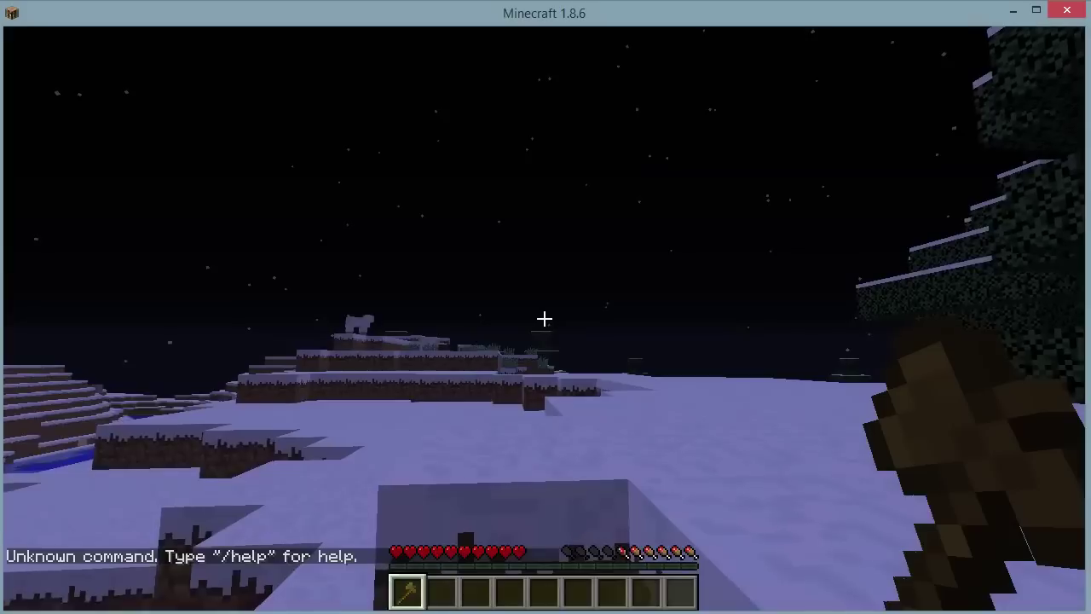
key("t")
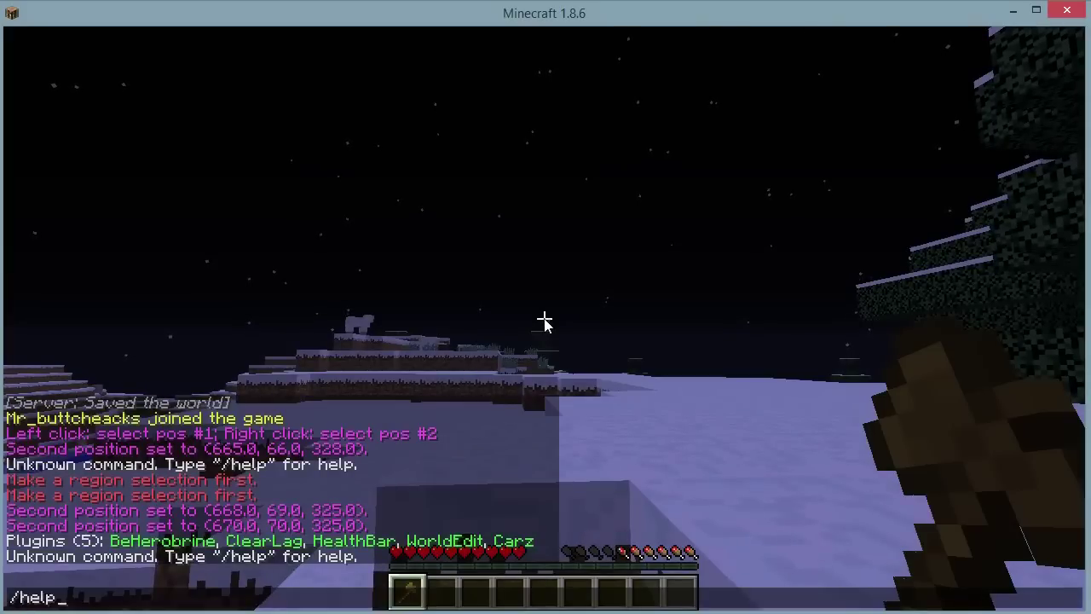
key("Return")
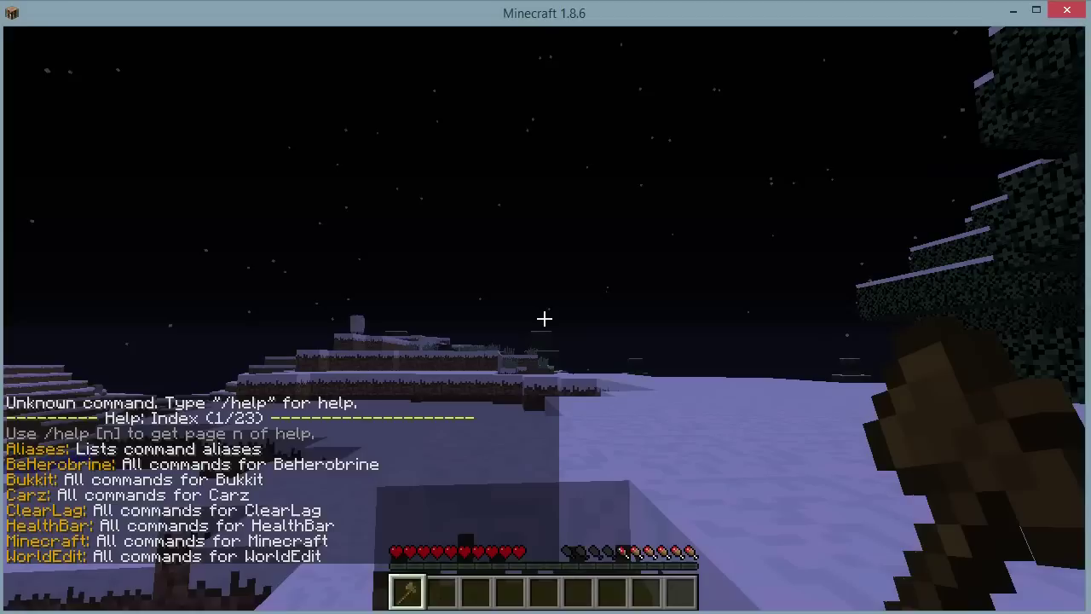
List the BeHerobrine plugin's commands with /help beherobrine
key("slash")
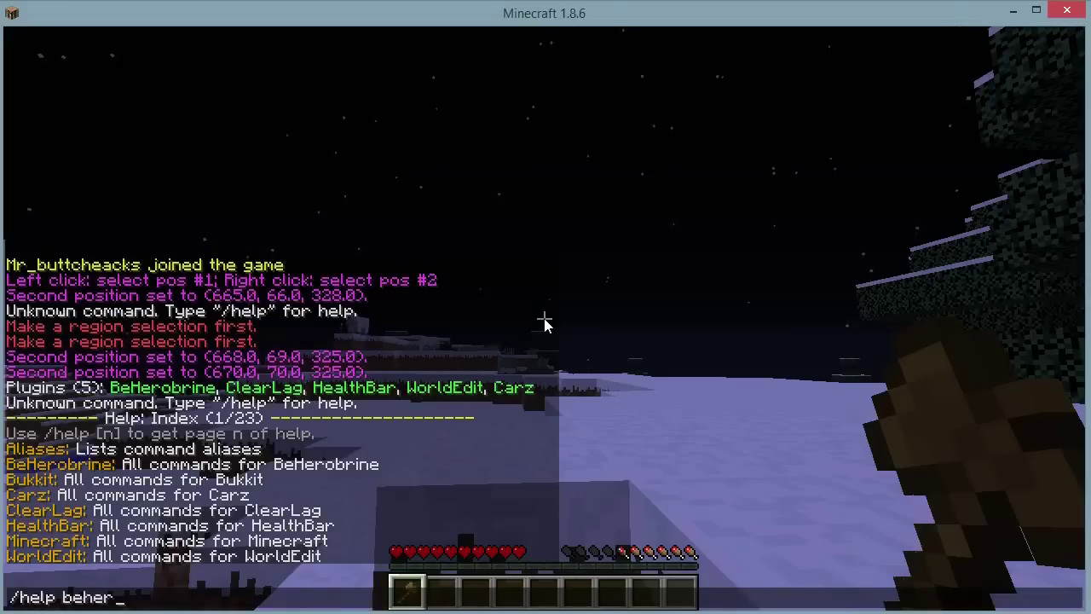
type("help beherobrine")
key("Return")
Become Herobrine by running the /bh command
key("t")
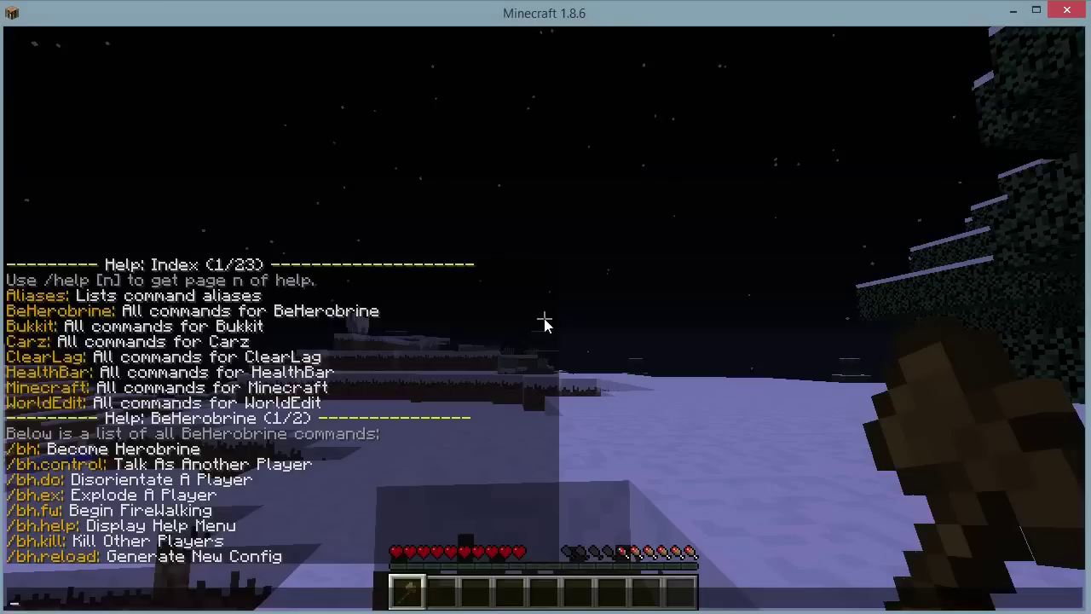
type("/")
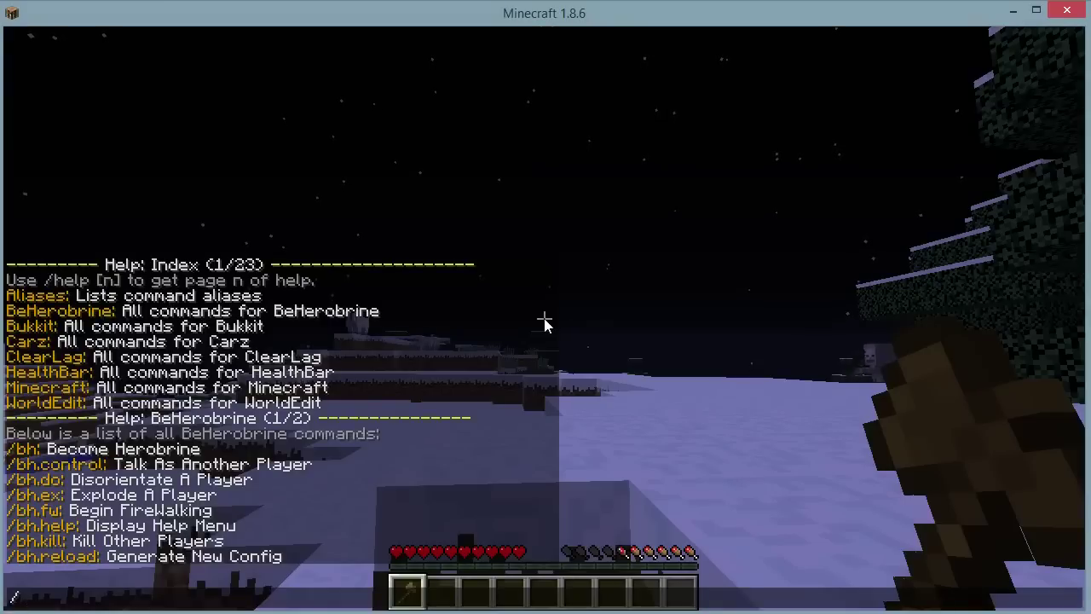
type("bh")
key("Return")
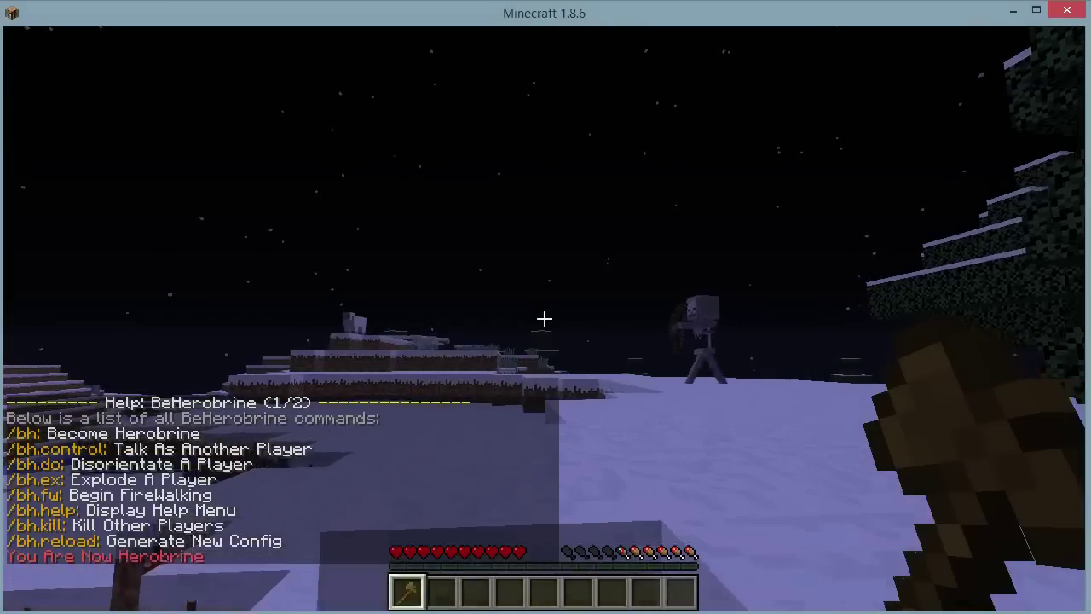
Check the character by cycling through the camera perspectives back to first person, and walk forward across the snow
key("F5")
key("F5")
key("F5")
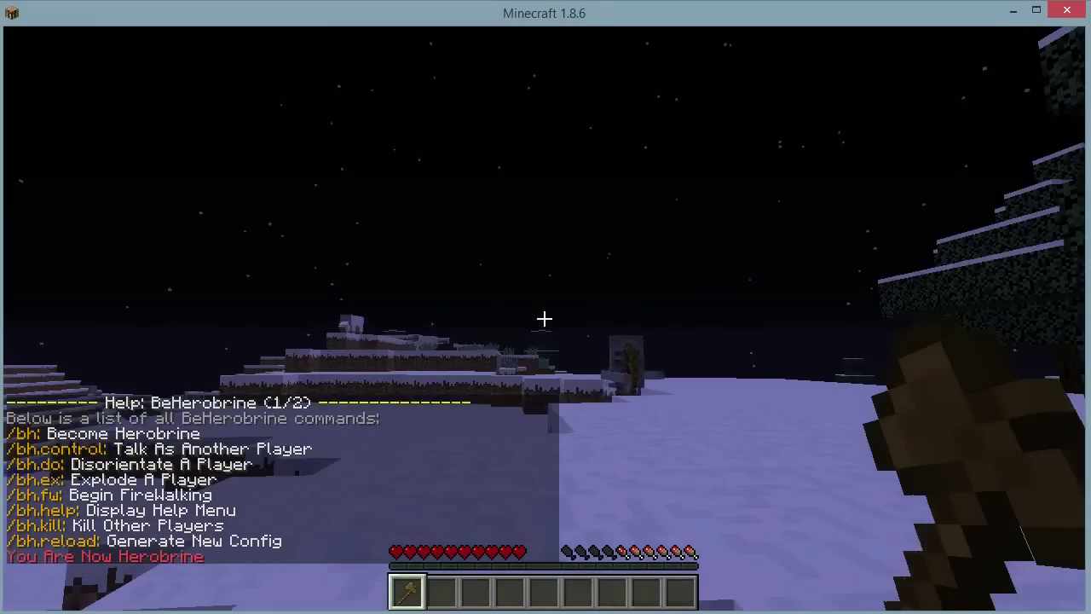
key("w")
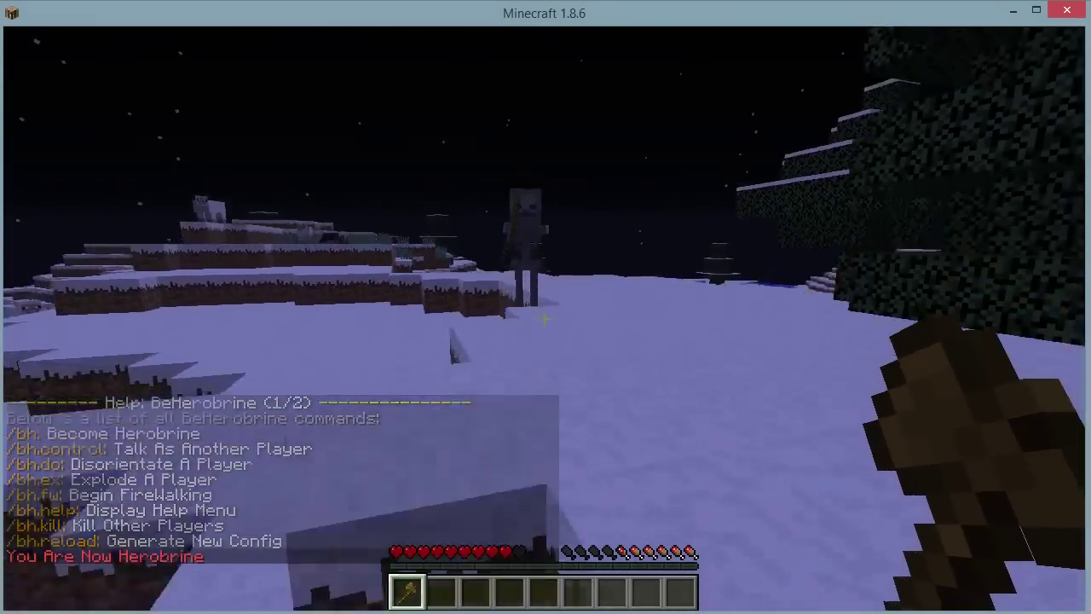
Run across the snow and down the slope to the low ground beside the sugar cane
key("w")
key("space")
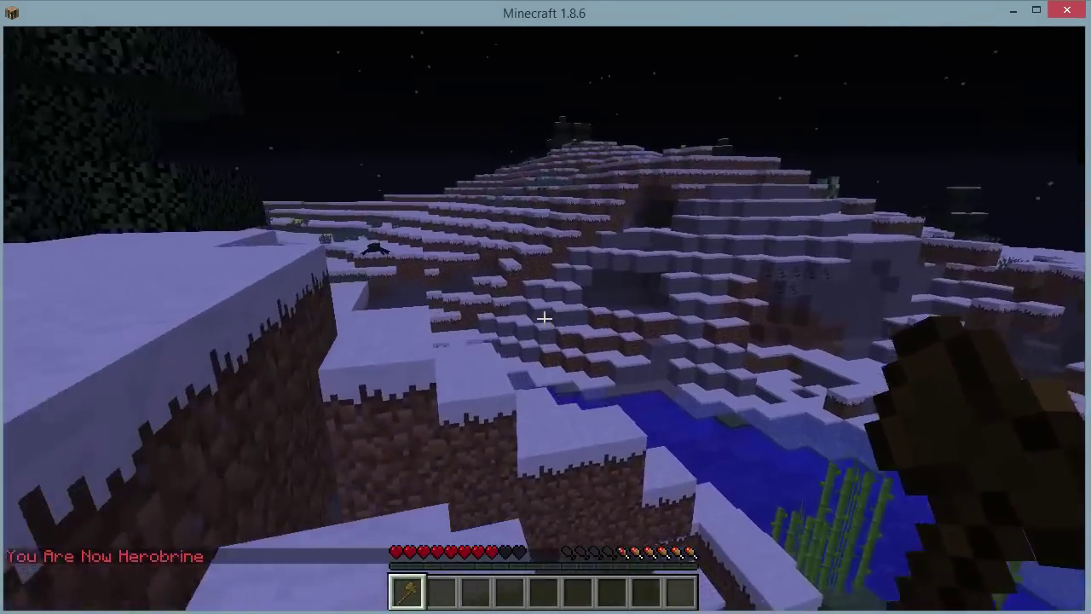
key("w")
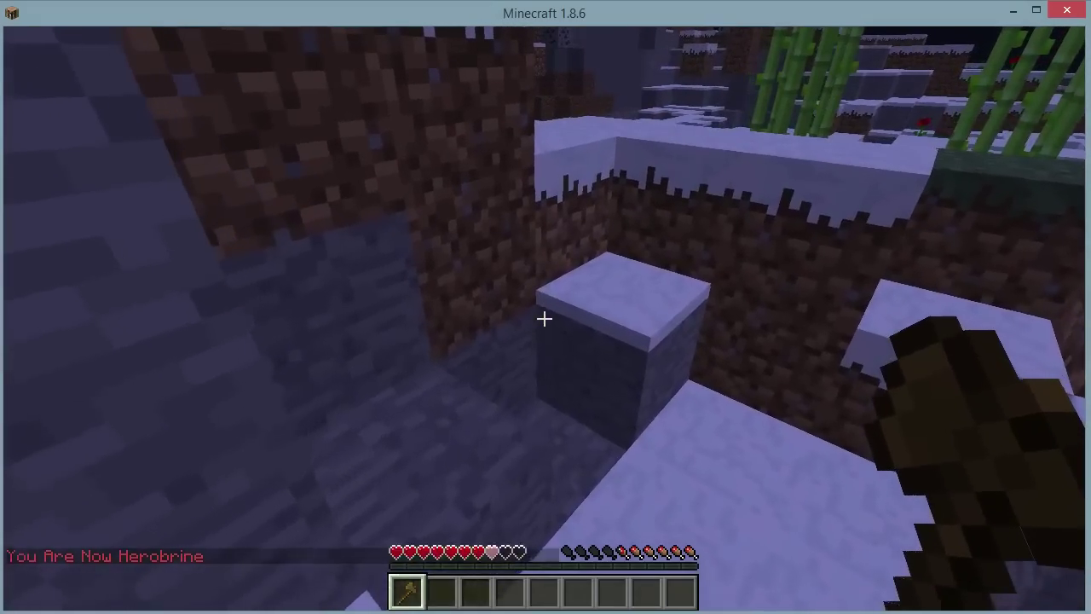
Switch to creative mode with /gamemode 1 and fly up over the snowy hills with an empty hand
key("slash")
type("gamemode ")
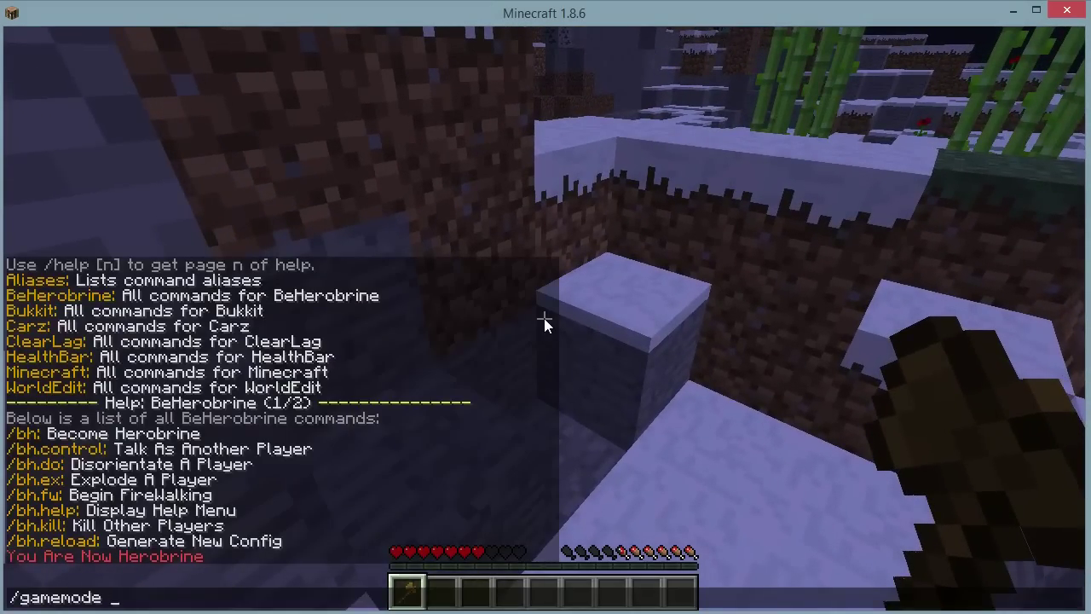
type("1")
key("Return")
key("space")
key("space")
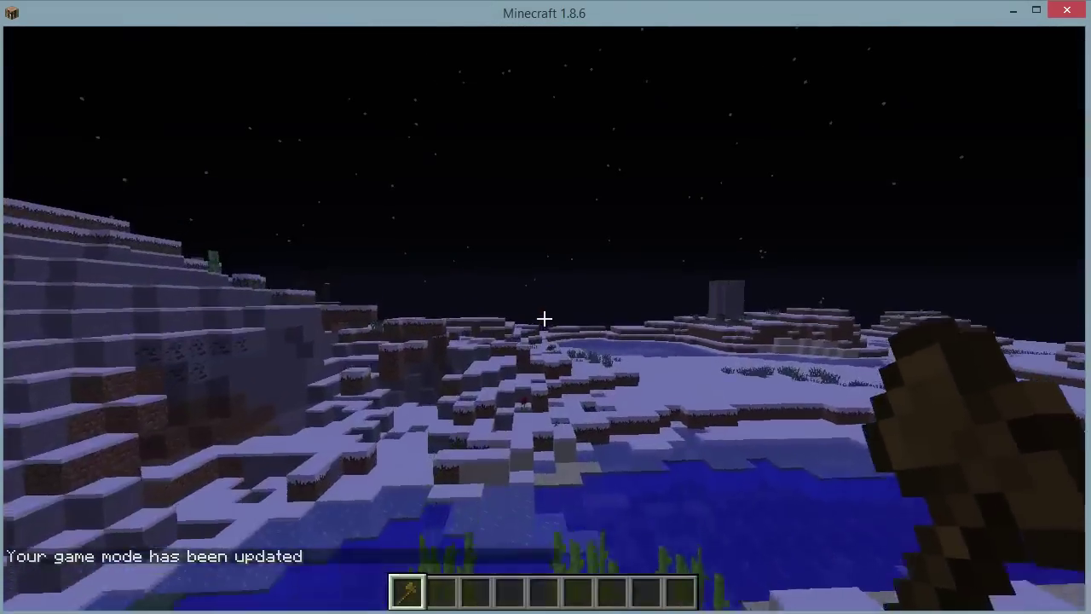
scroll(544, 318, "down", 1)
key("w")
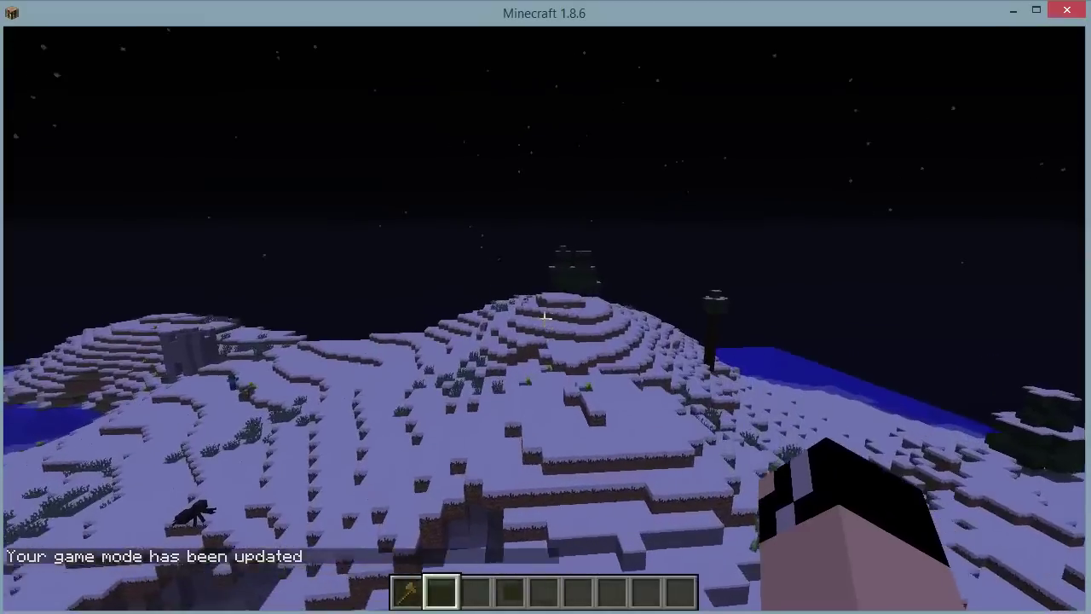
key("w")
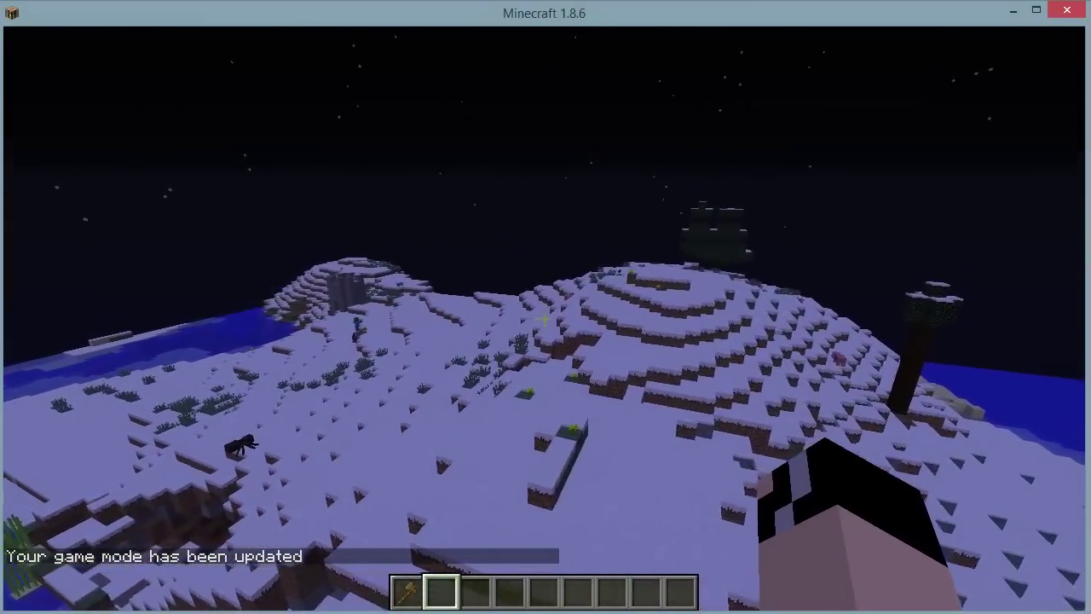
Begin firewalking by running the /bh.fw command
key("t")
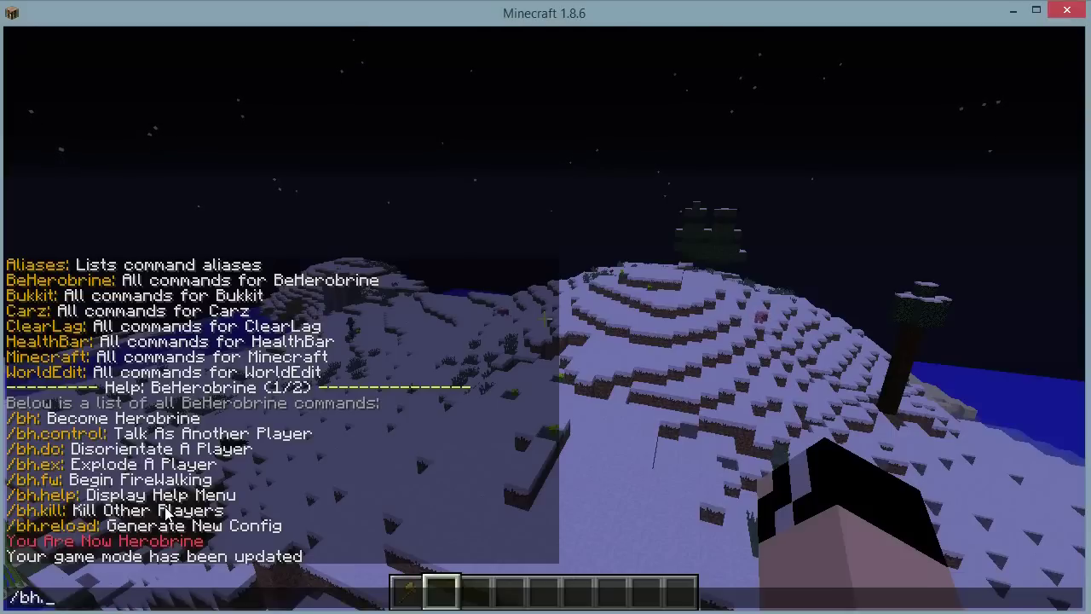
type("w")
key("Return")
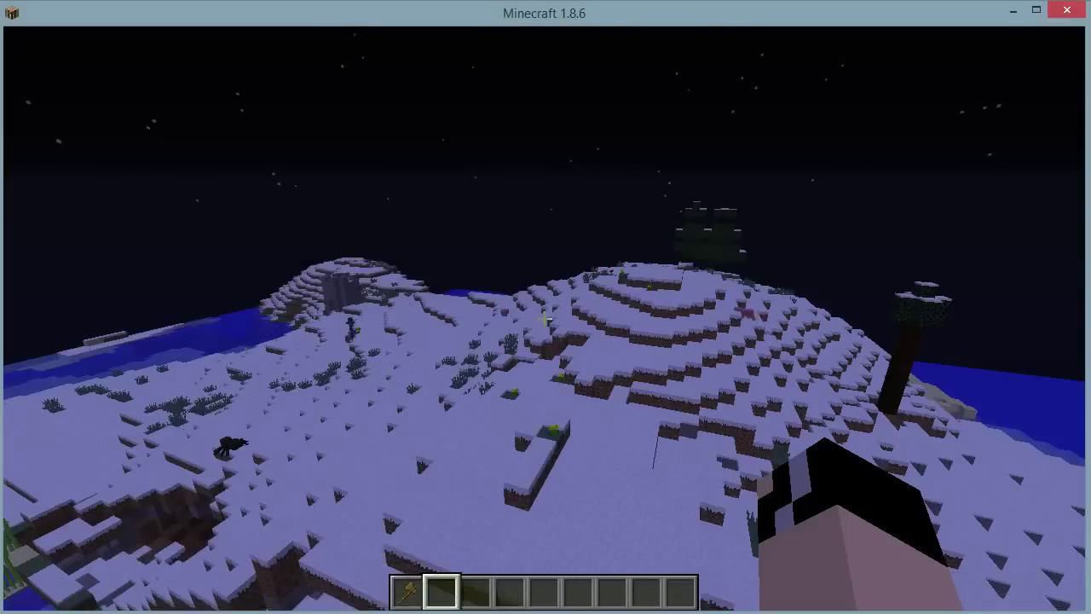
Descend to the snow and walk back and forth to lay trails of fire across the ground
key("shift")
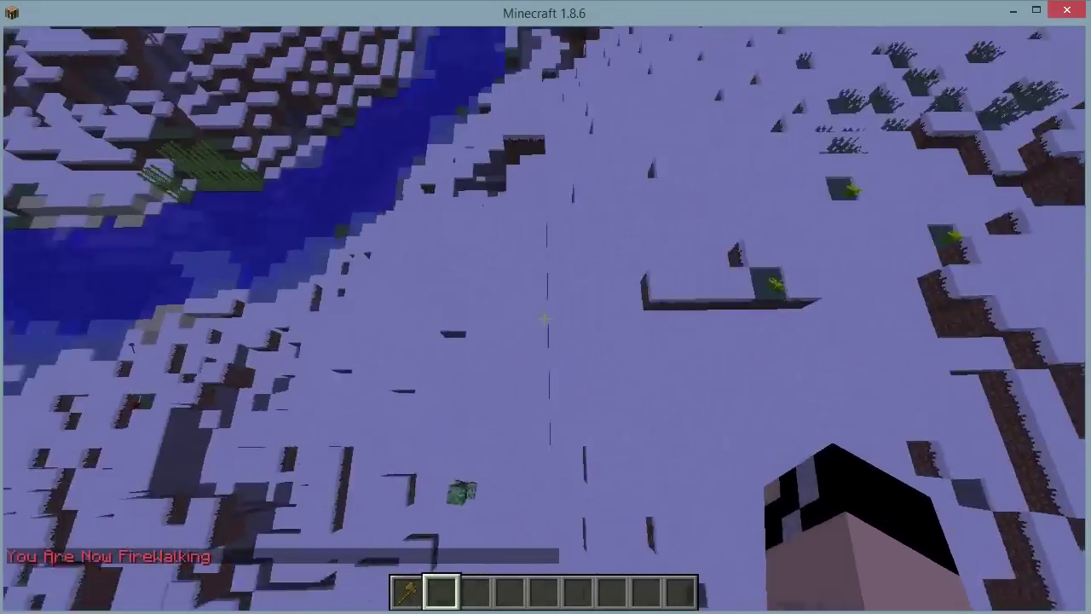
key("s")
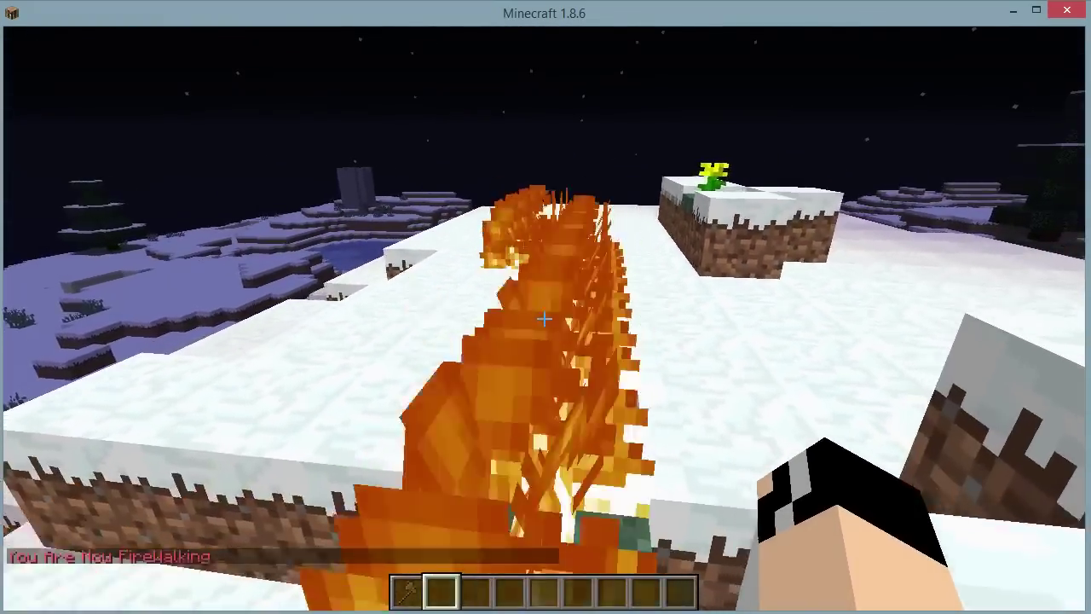
key("w")
key("s")
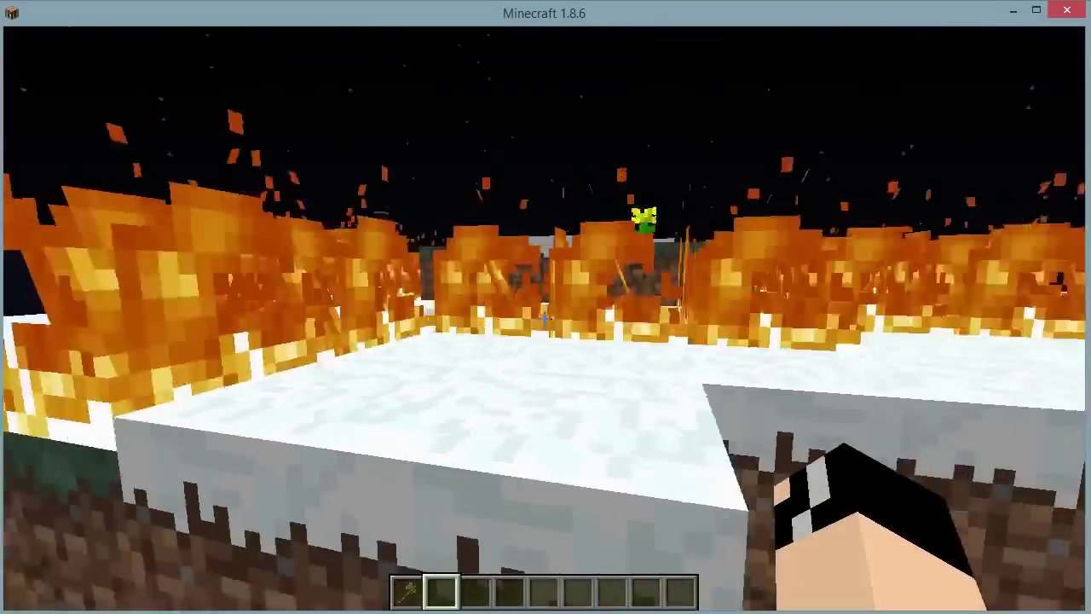
key("w")
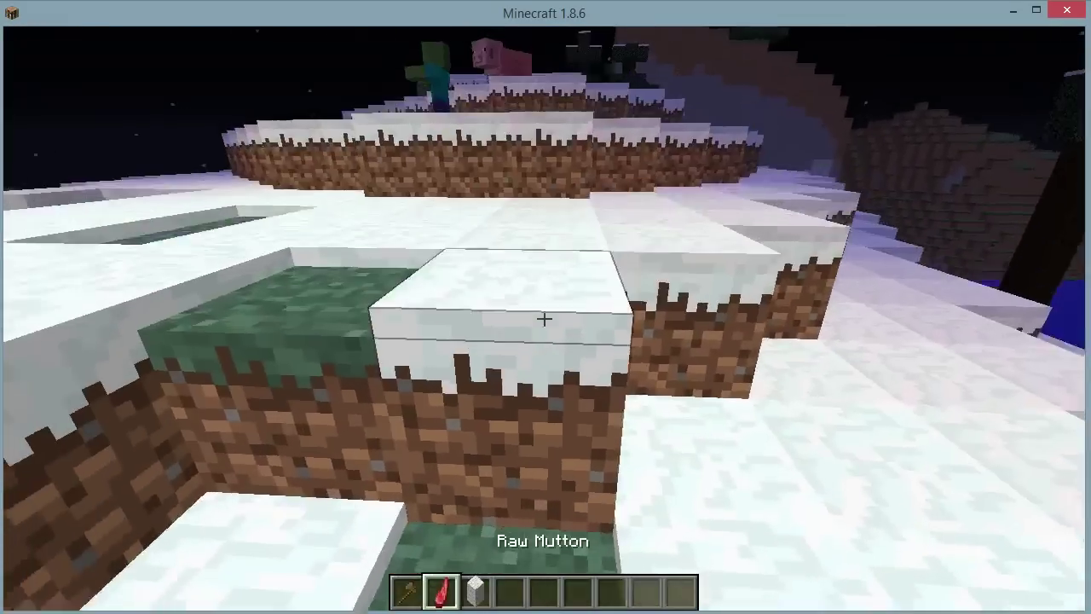
Approach the pig and zombie on the hill and review the BeHerobrine command list in the chat history
key("space")
key("space")
type("/bh.fw")
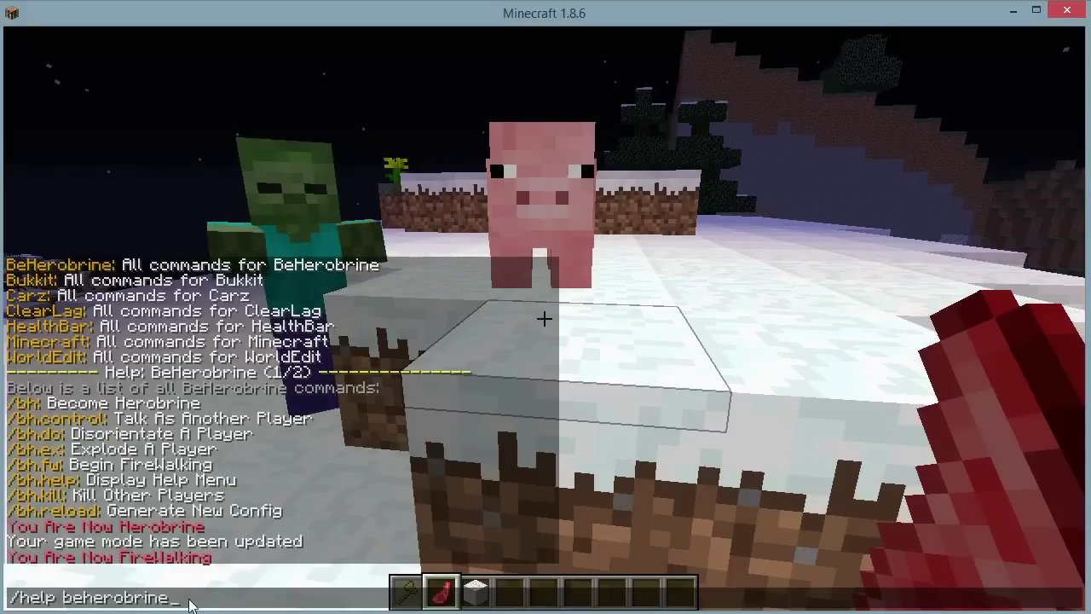
key("Escape")
Move over the hilltop past the flowers and trees to survey the surrounding snow
key("w")
key("space")
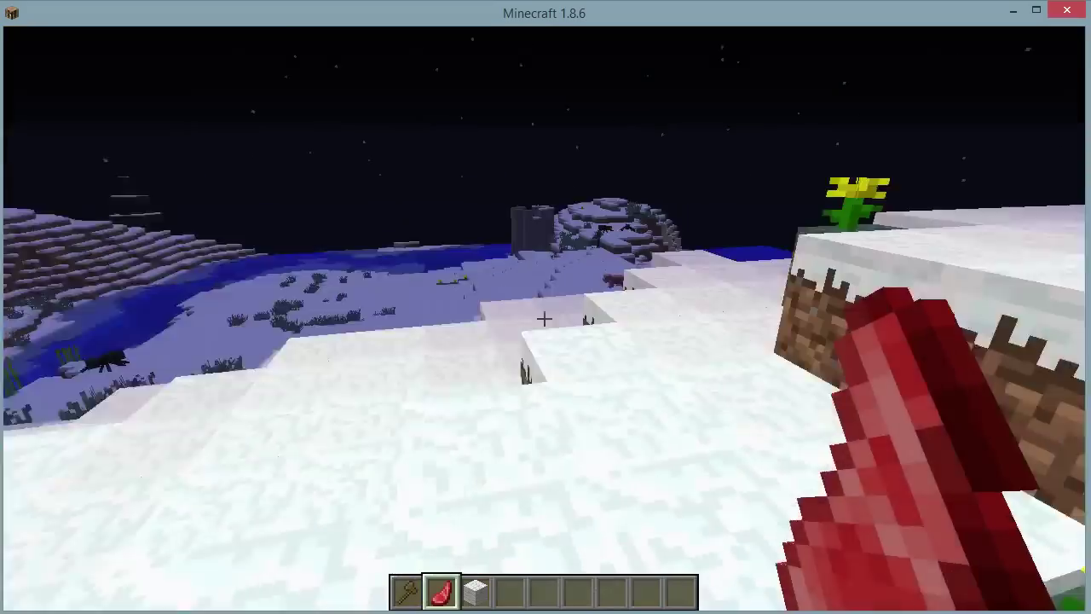
key("w")
key("space")
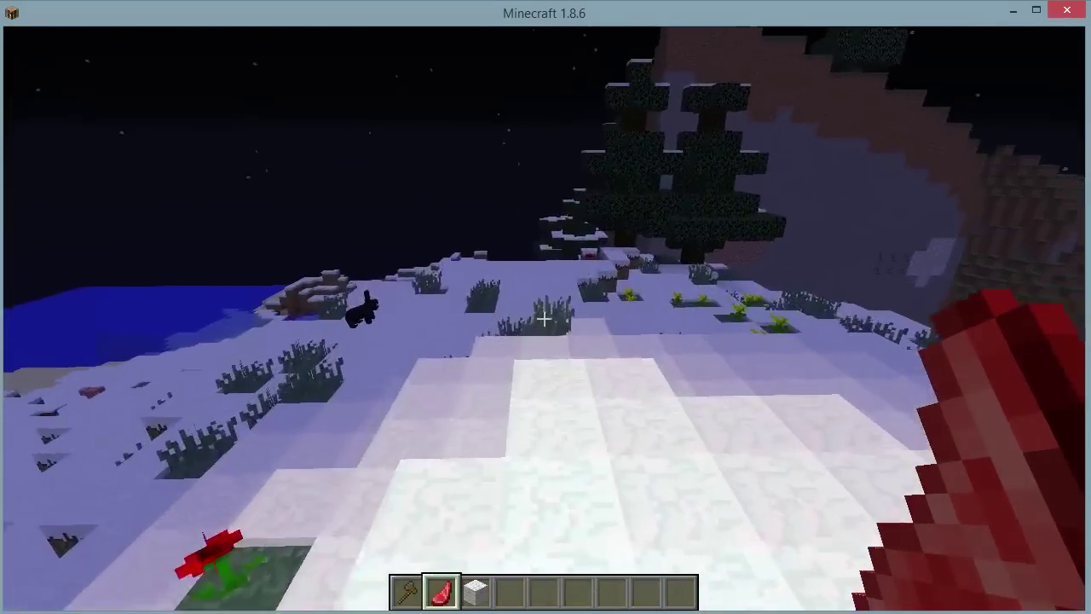
key("w")
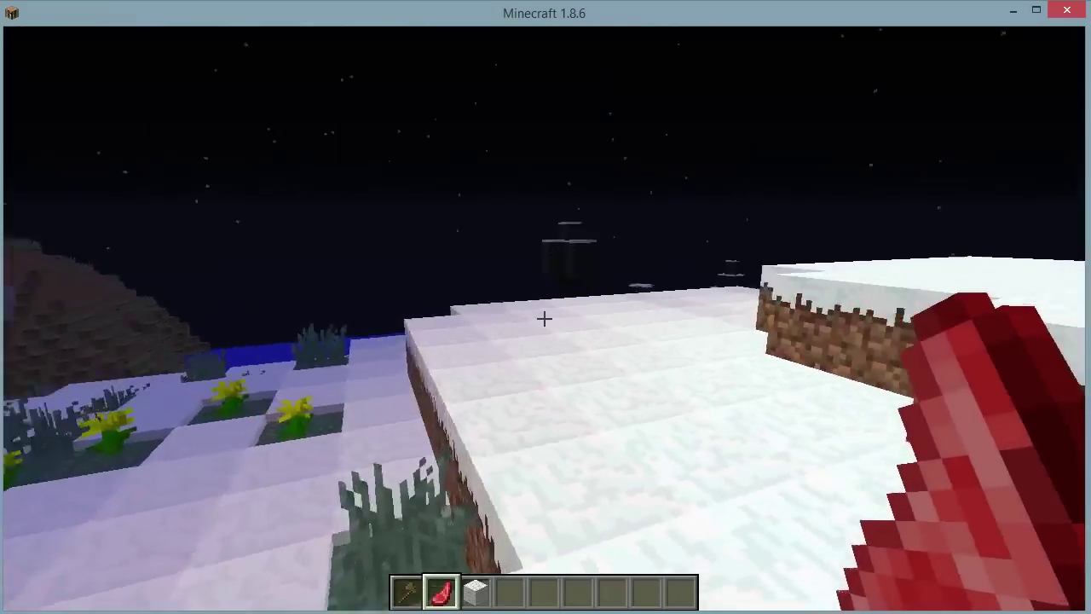
Throw the white block and the raw mutton out of the inventory while backing across the snow
scroll(544, 318, "down", 1)
key("s")
key("q")
scroll(543, 318, "up", 1)
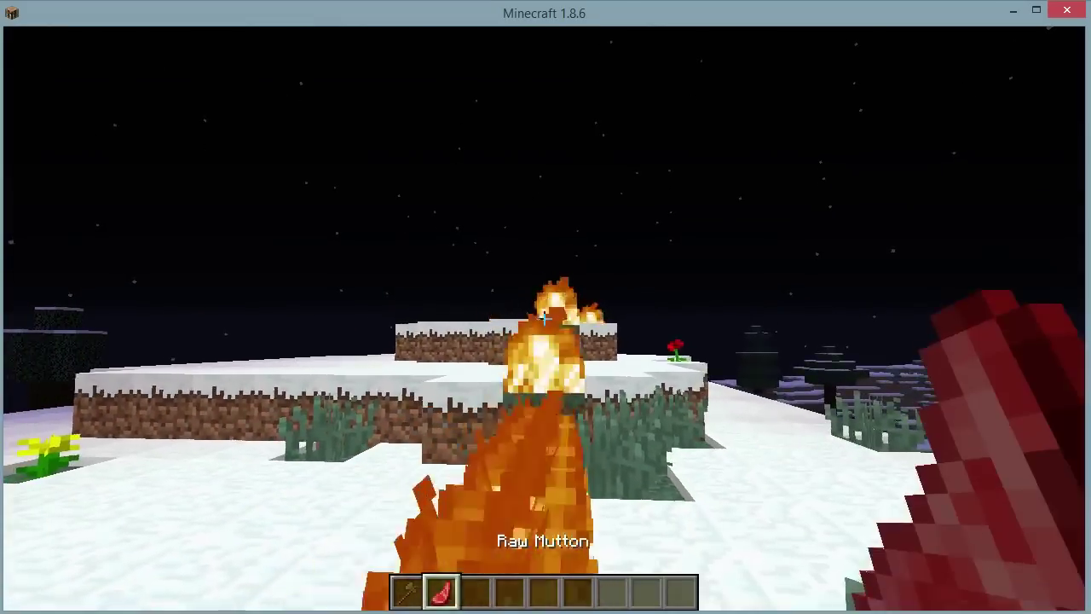
key("q")
Extend the fire trail across the snowy terraces, then fly up to view the flames from above
key("s")
key("w")
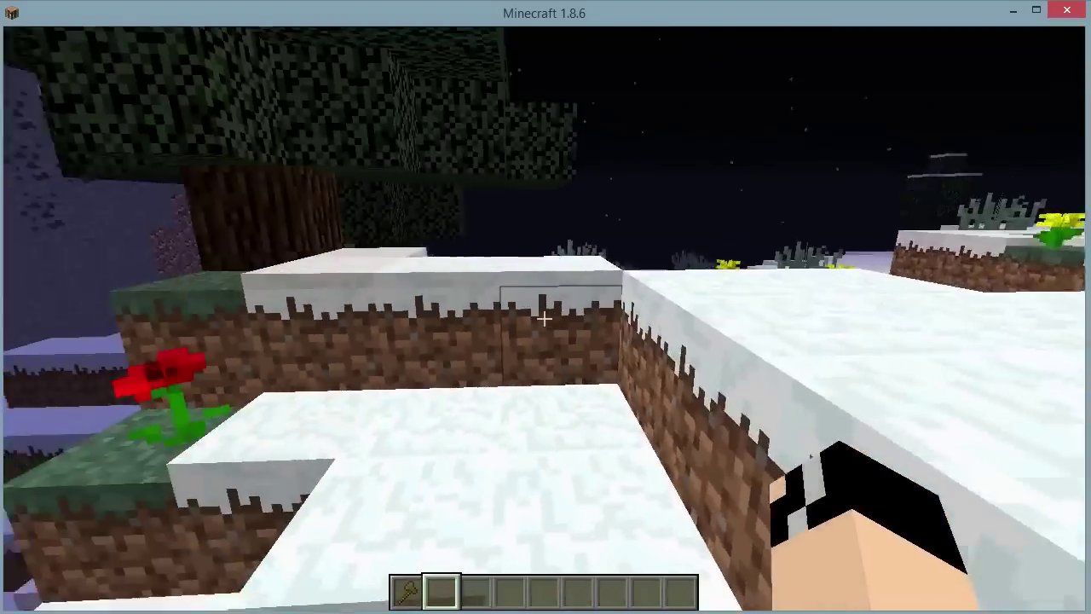
key("w")
key("space")
key("space")
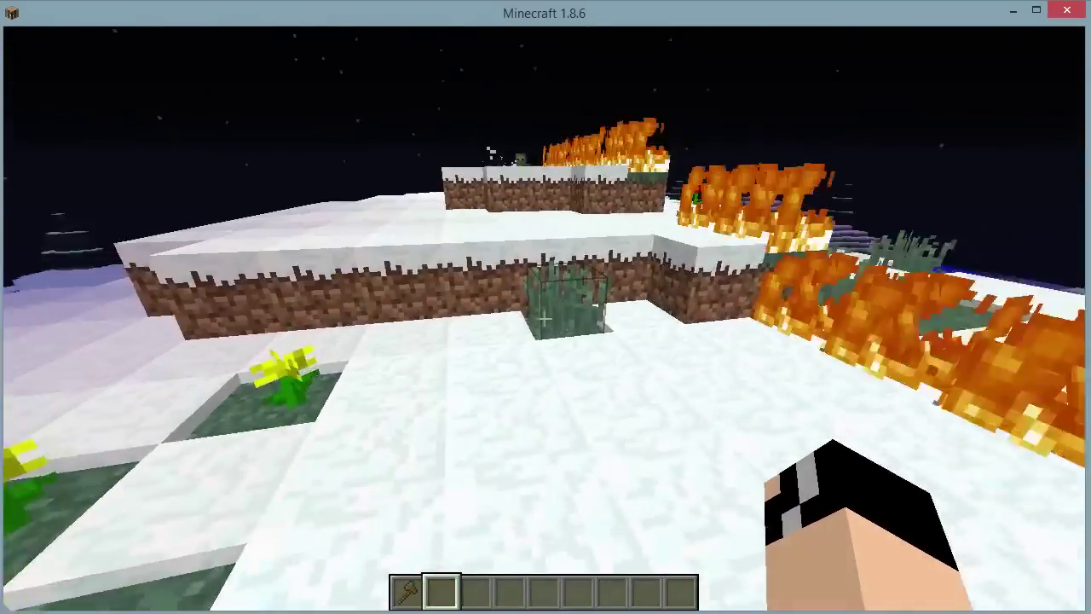